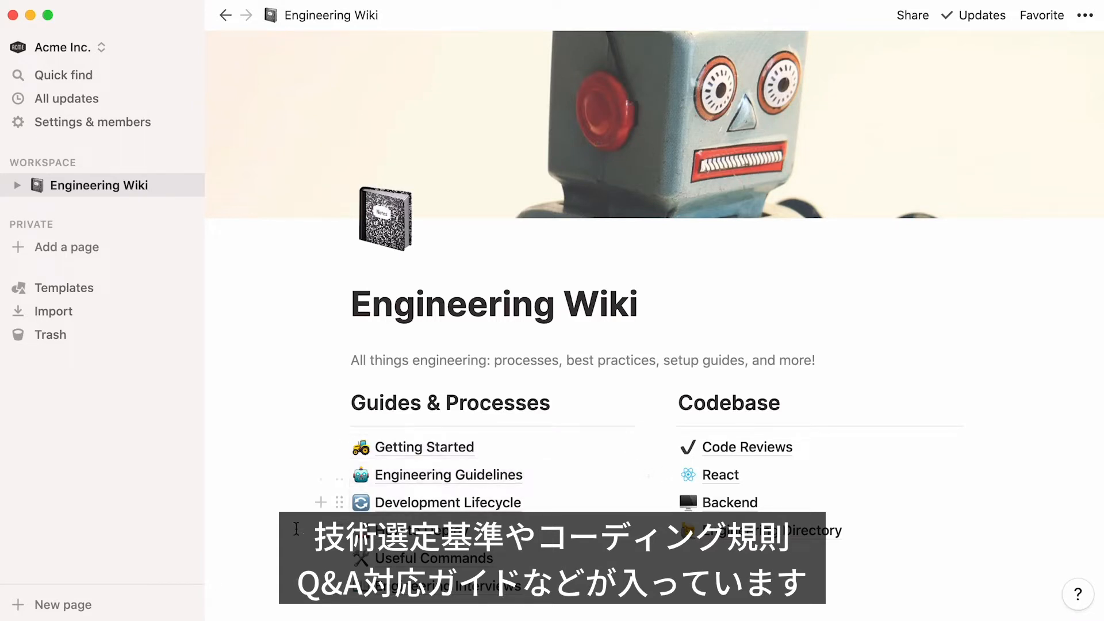
View the How to QA page listed under Testing in the Engineering Wiki and return to the wiki's main page
scroll(276, 537, "down", 3)
scroll(275, 538, "down", 3)
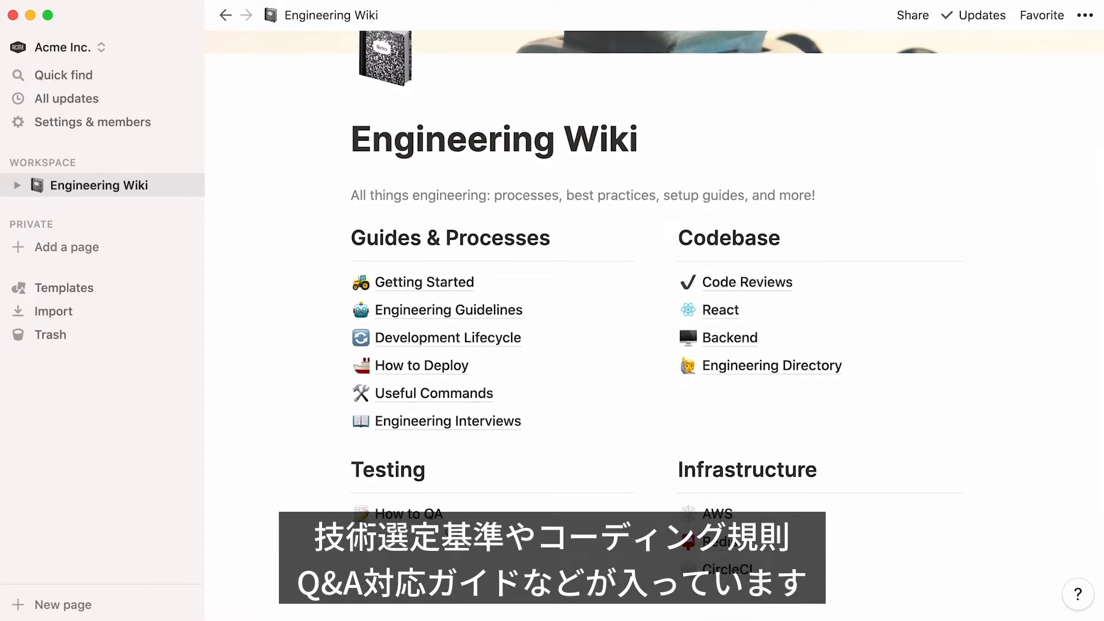
left_click(408, 514)
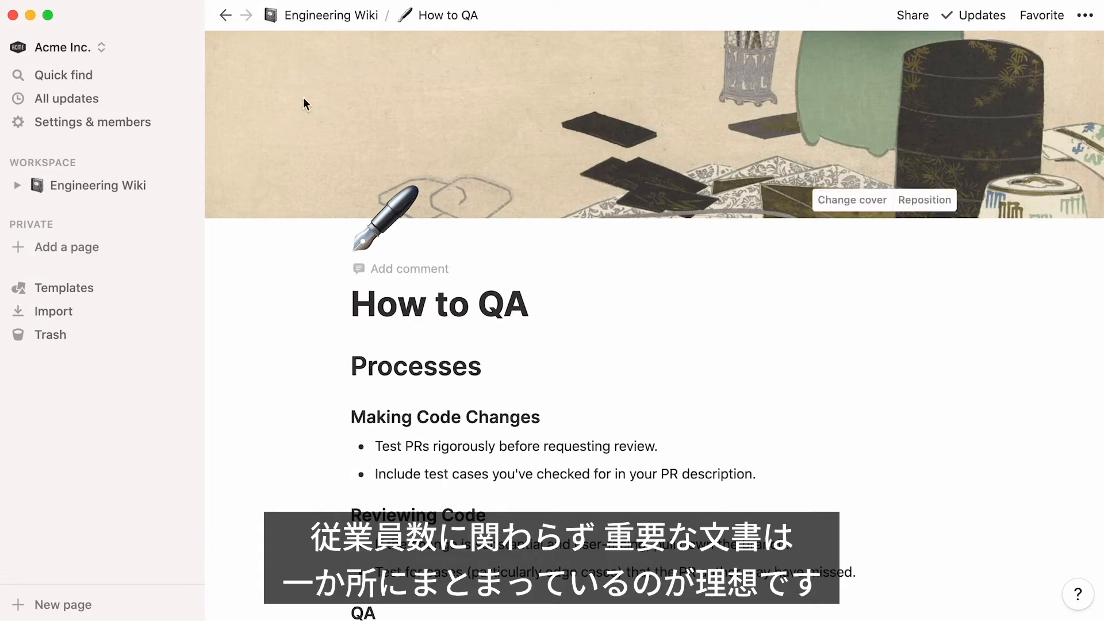
left_click(352, 17)
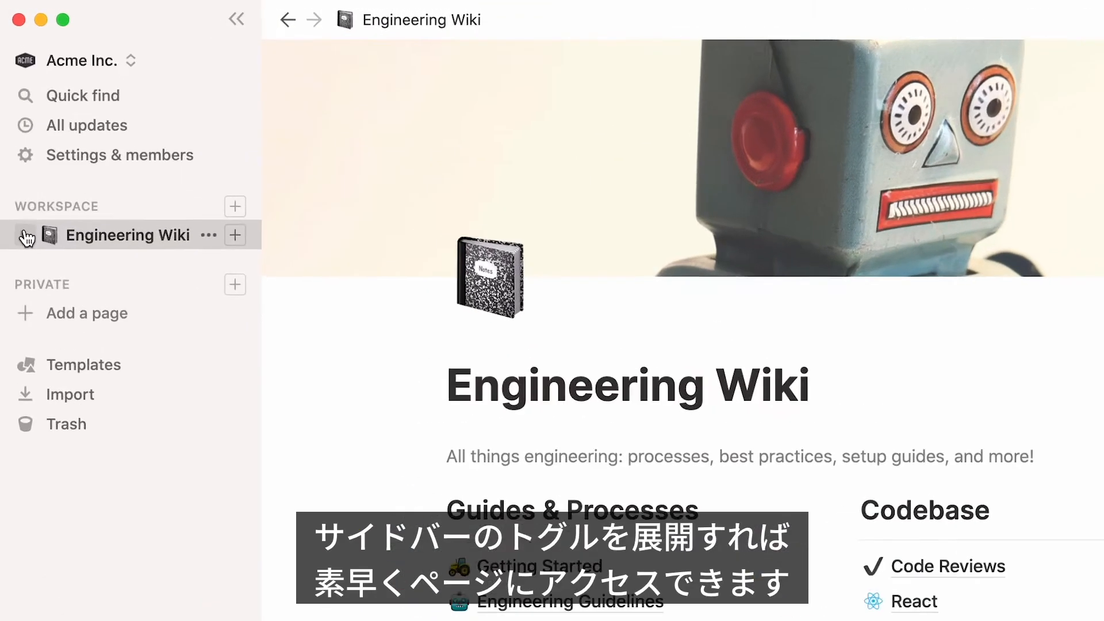
Expand the Engineering Wiki page tree through Getting Started and The Basics down to the contents of Code Blocks
left_click(19, 186)
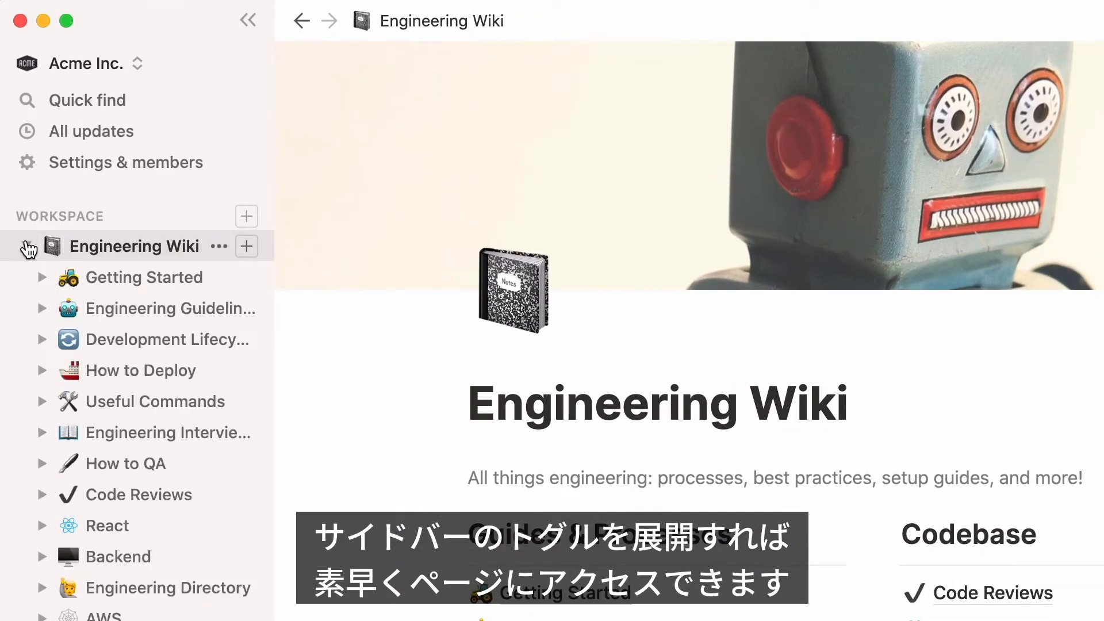
left_click(42, 277)
left_click(58, 308)
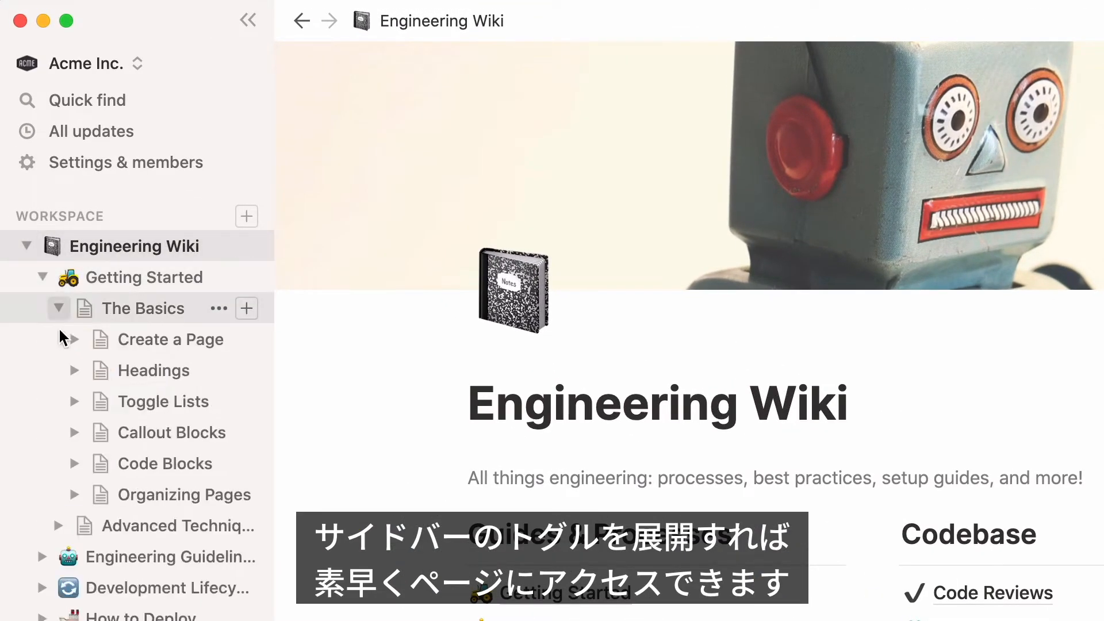
left_click(74, 464)
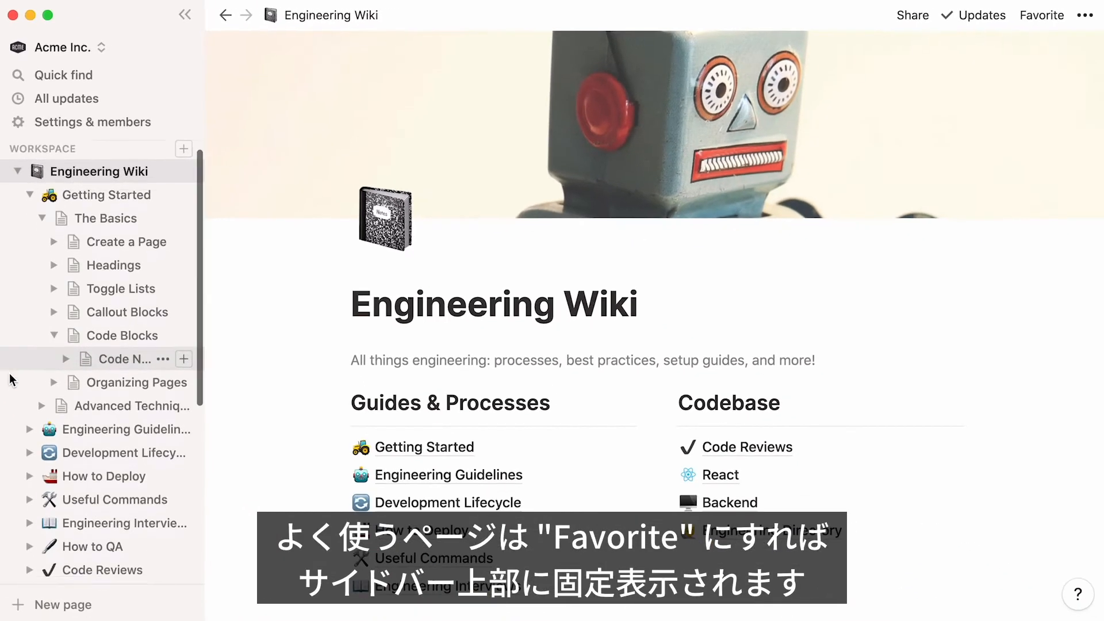
Open the wiki's Backend page and add it to the favorites
scroll(15, 502, "down", 3)
scroll(11, 379, "down", 1)
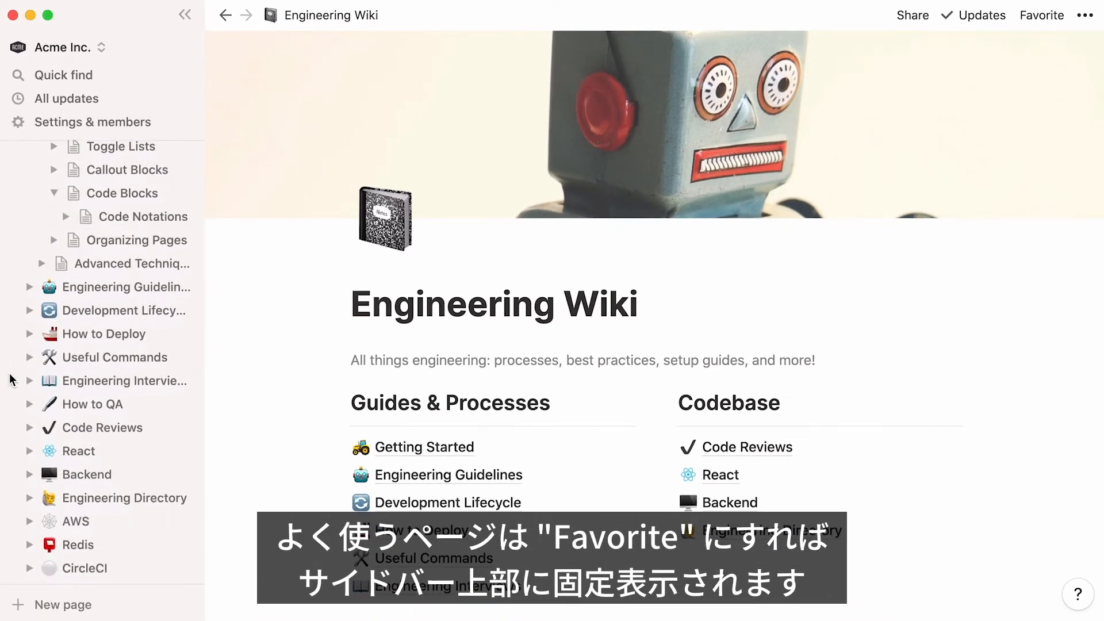
left_click(132, 474)
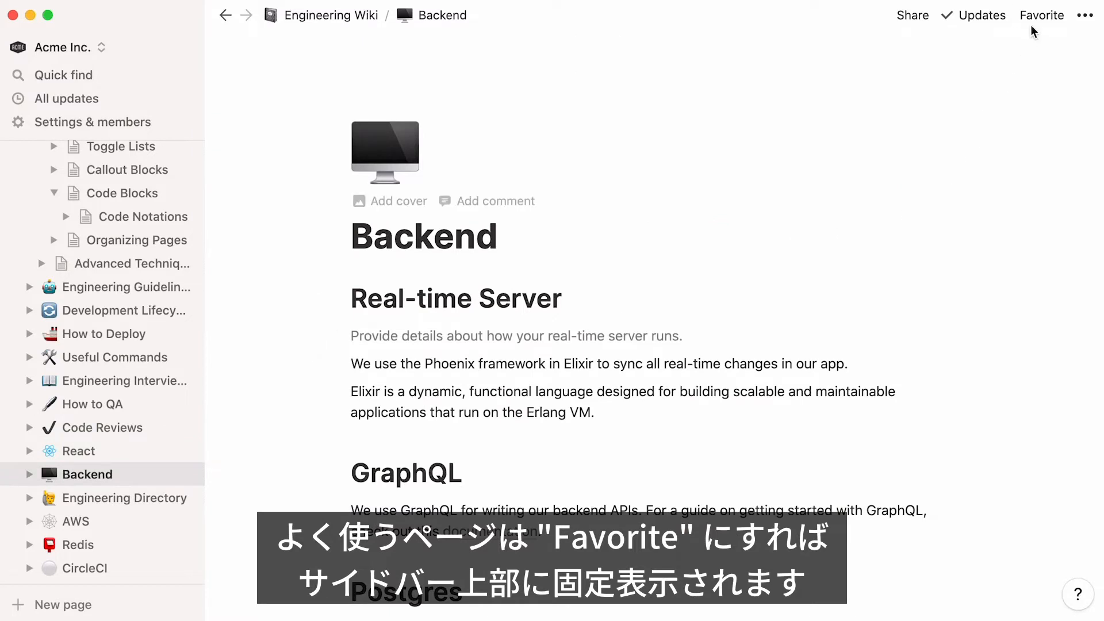
left_click(1032, 21)
scroll(25, 209, "up", 5)
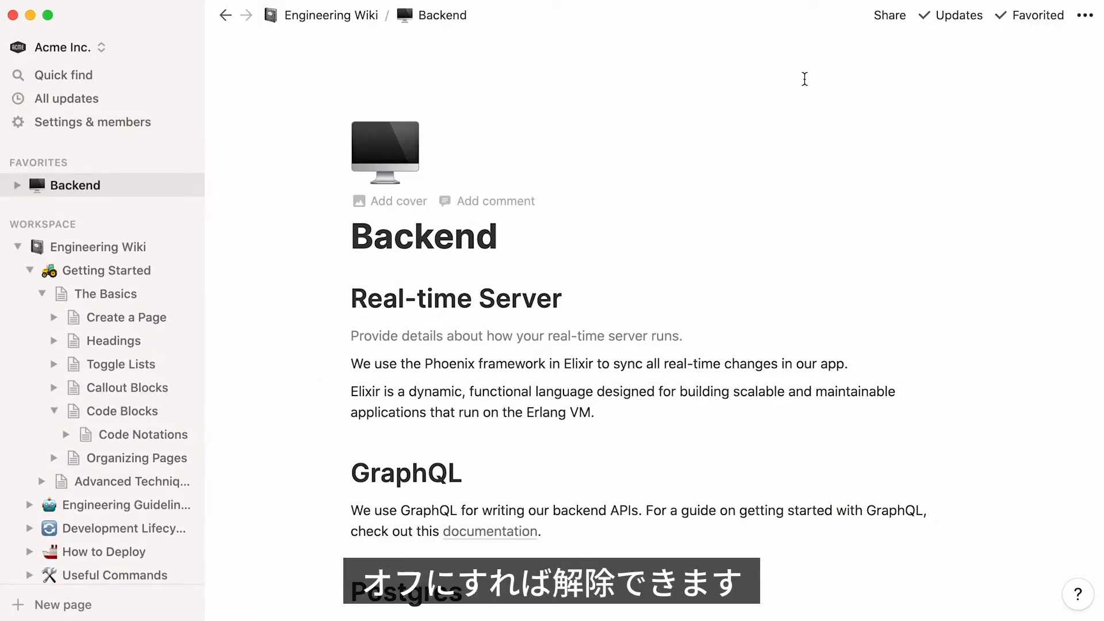
Remove the Backend page from the favorites and return to the Engineering Wiki page with its page tree collapsed
left_click(1029, 28)
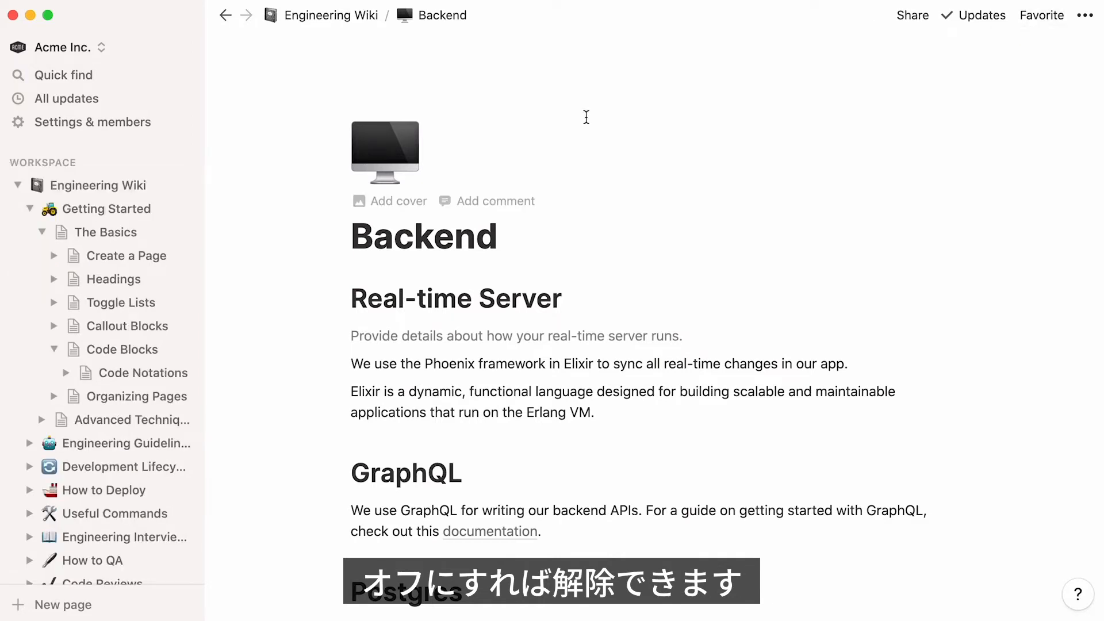
left_click(138, 187)
left_click(18, 185)
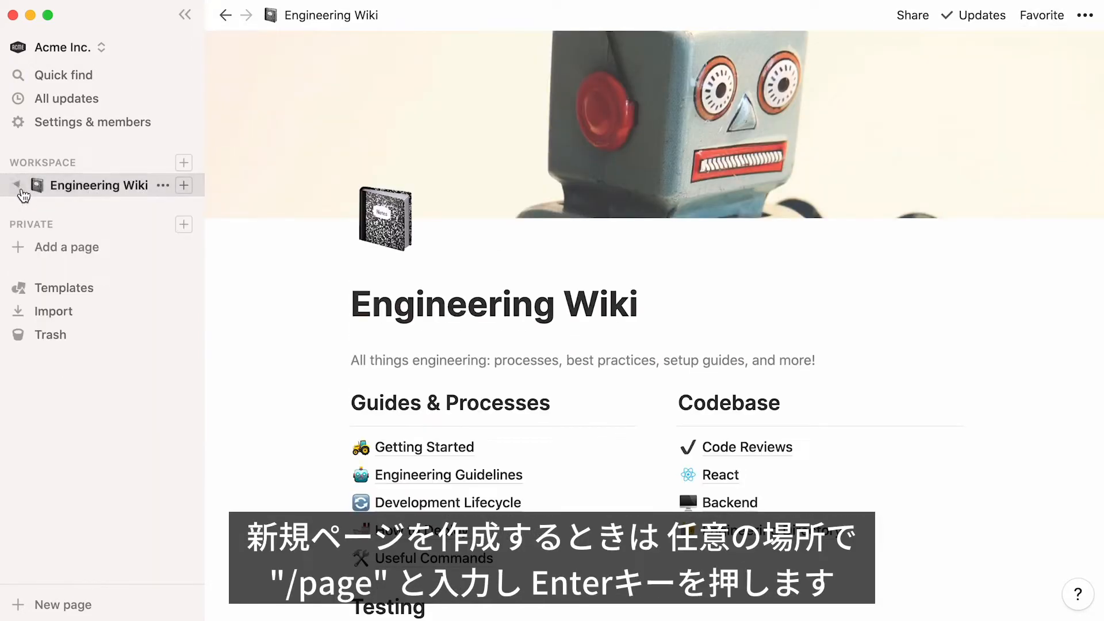
Insert a sub-page above the Testing heading of the Engineering Wiki, title it Engineering Interviews and give it an open-book icon
left_click(366, 577)
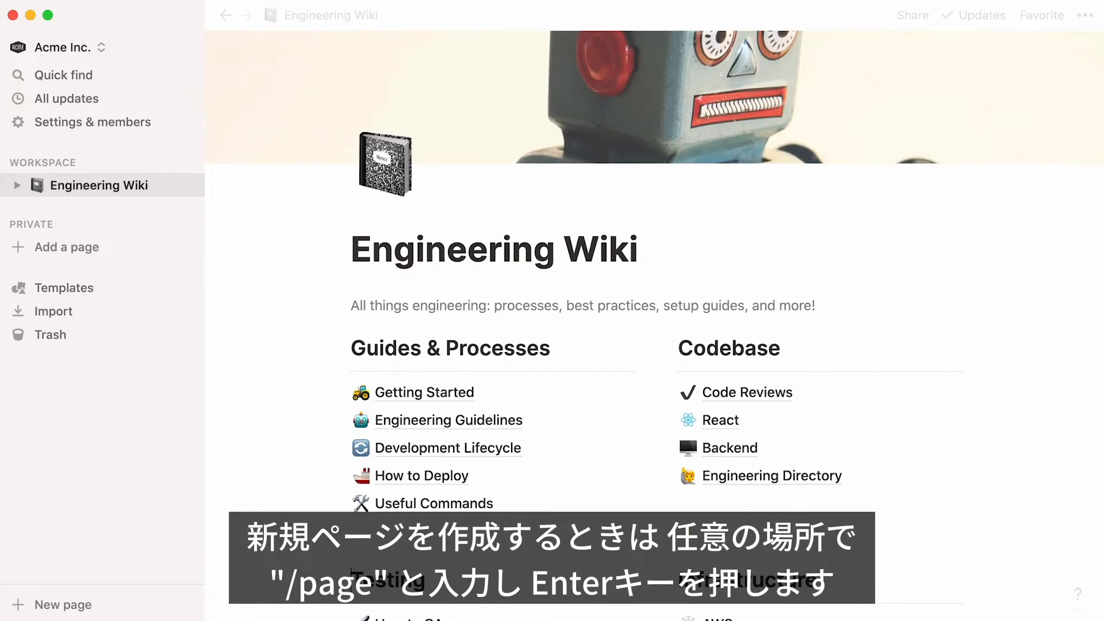
type("/")
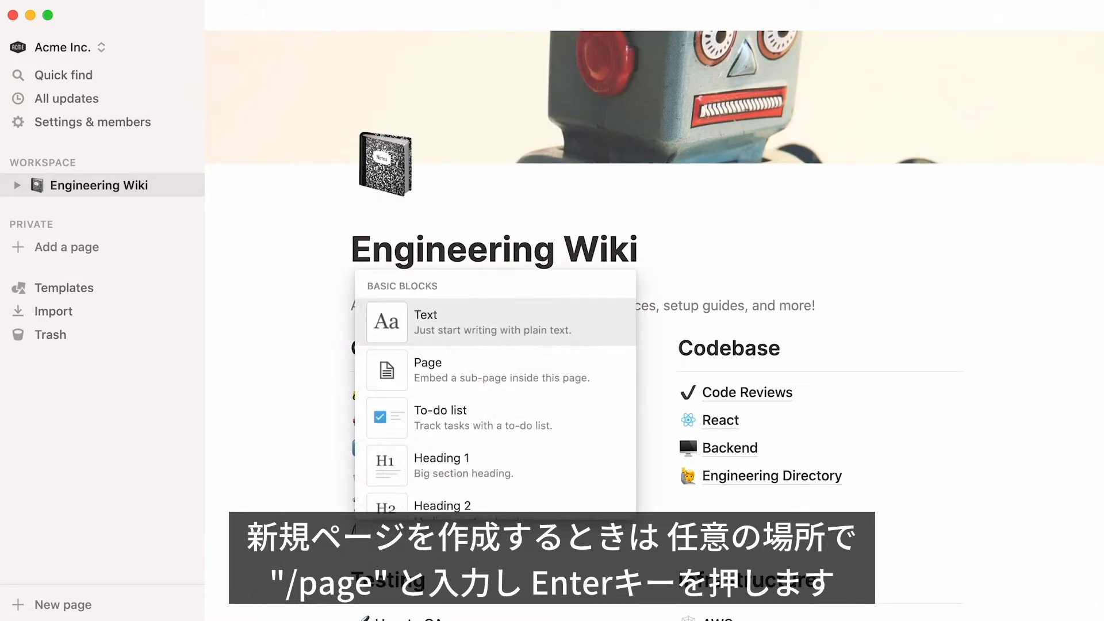
type("page")
key("Return")
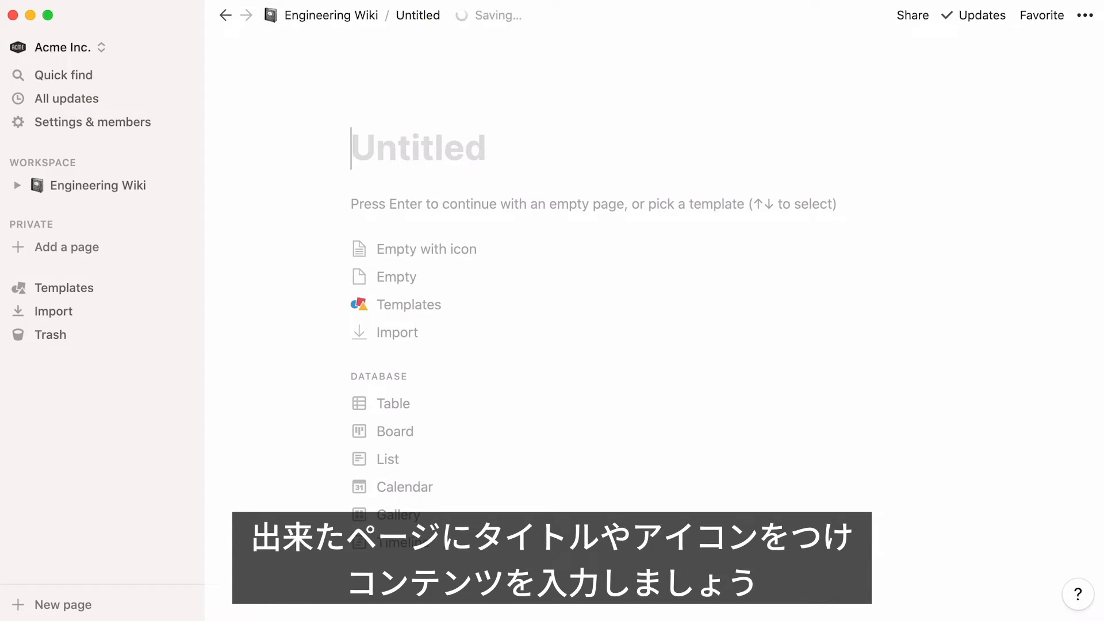
type("Engineering Interviews")
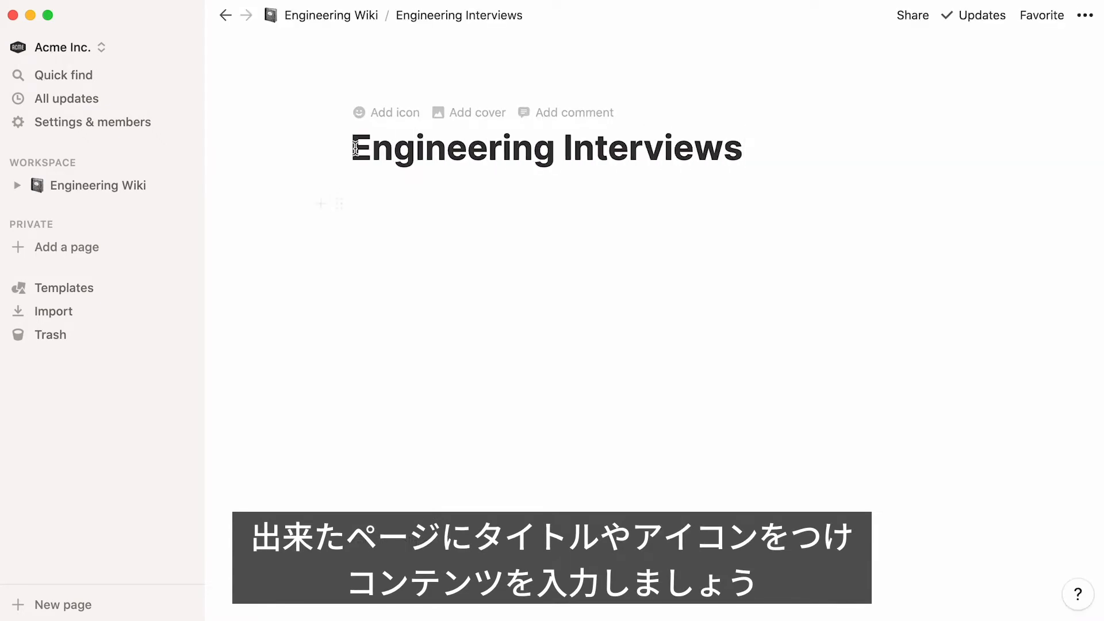
left_click(368, 120)
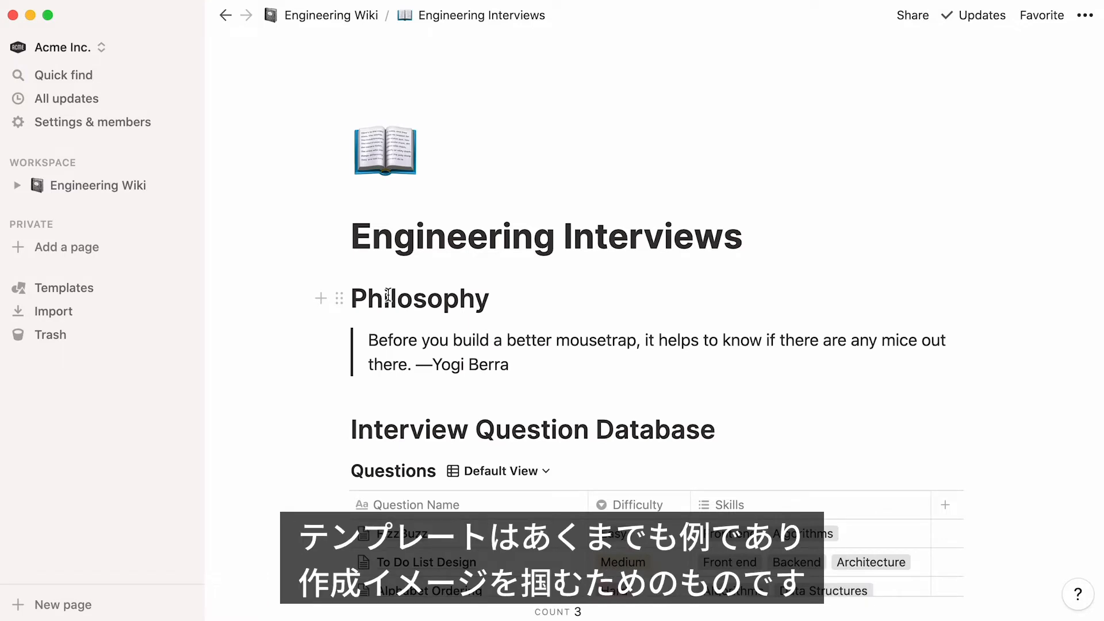
Add a shared workspace page as Empty with icon and title it Acme Engineering Wiki
left_click(124, 189)
left_click(185, 15)
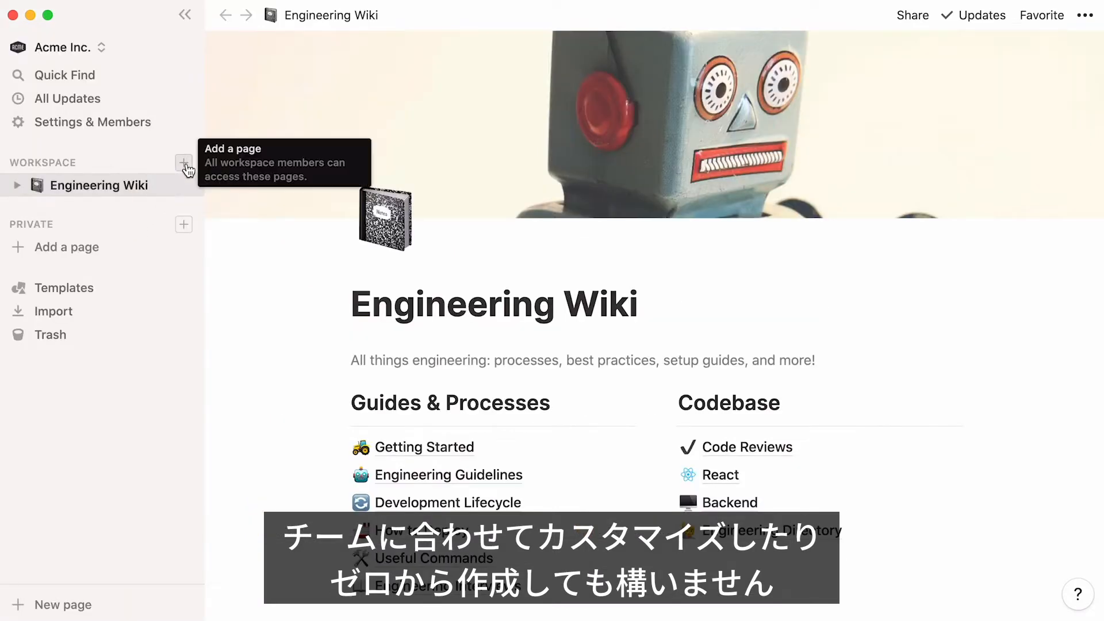
left_click(184, 164)
left_click(411, 252)
type("Acme Engineering Wiki")
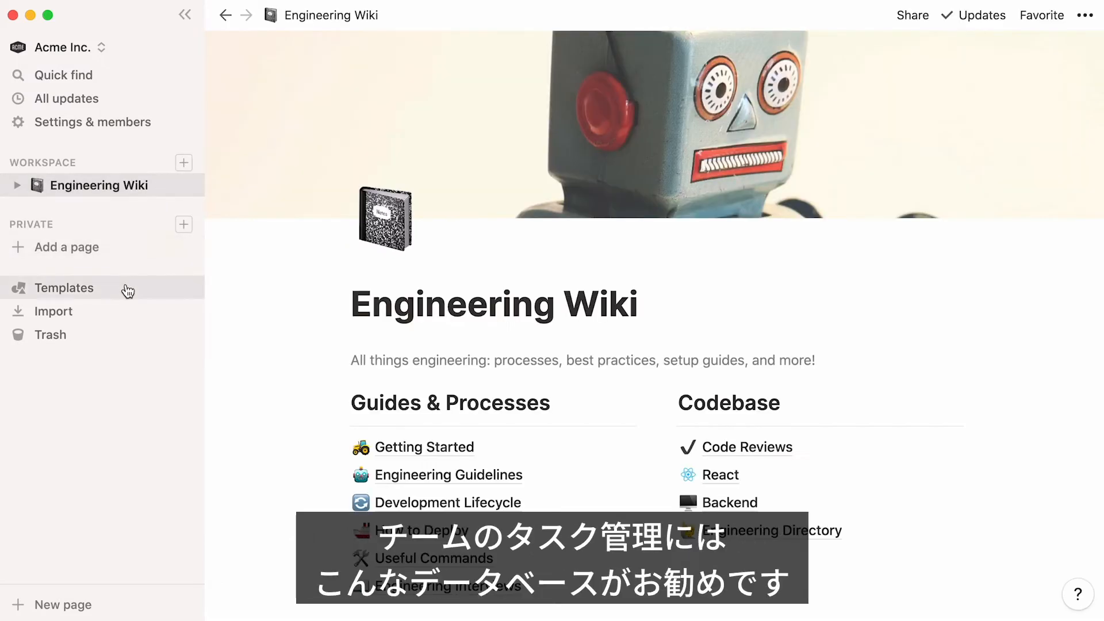
Add the To-Do template from the Engineering category to the workspace
left_click(126, 290)
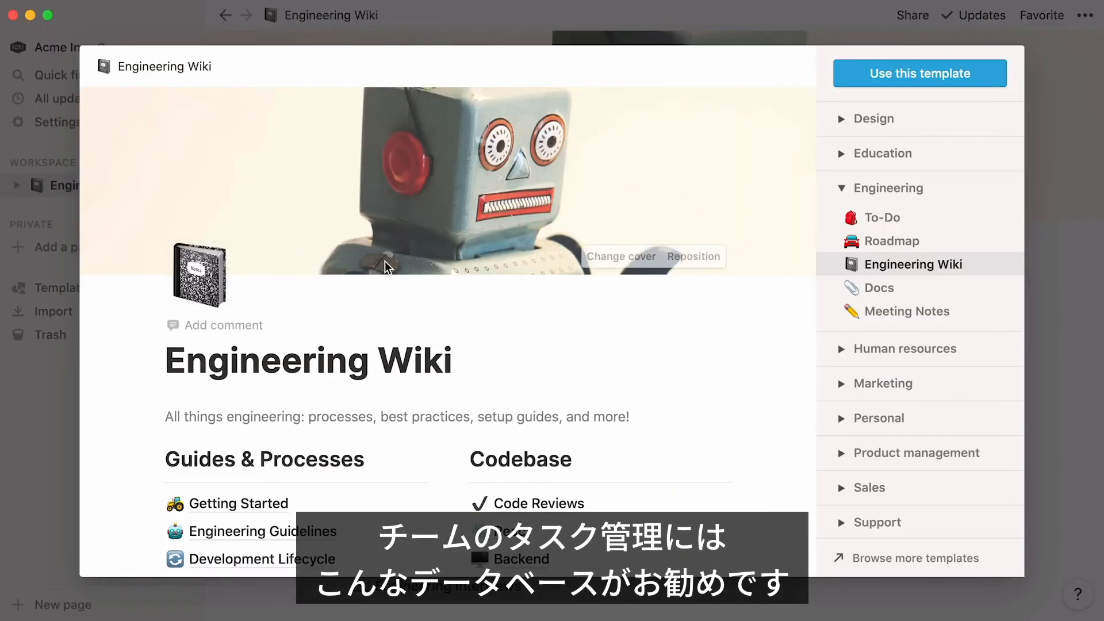
left_click(943, 218)
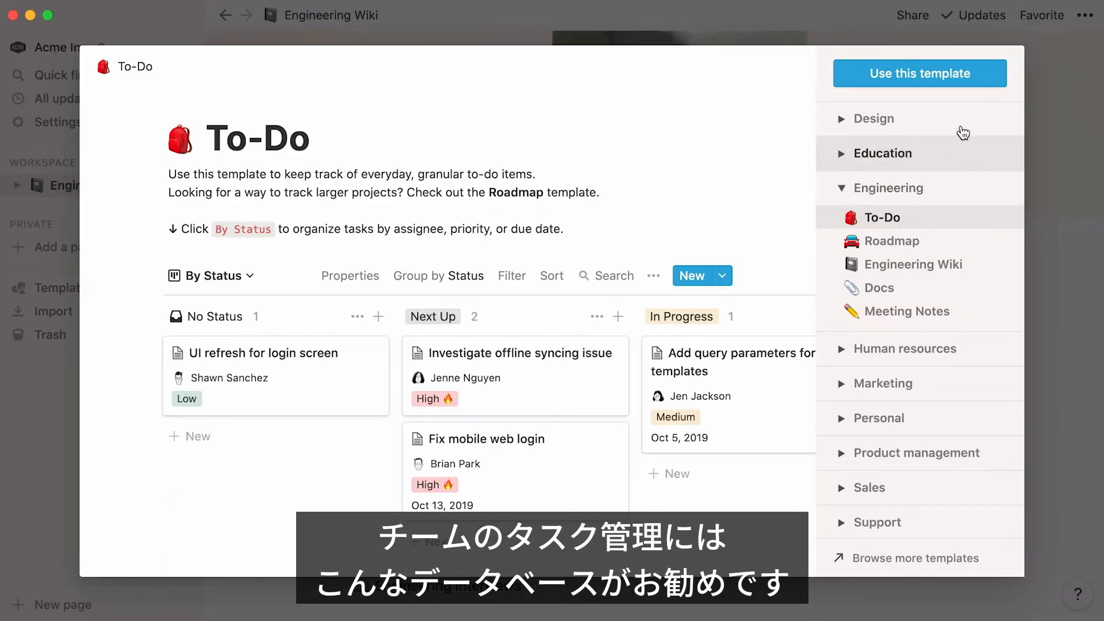
left_click(972, 87)
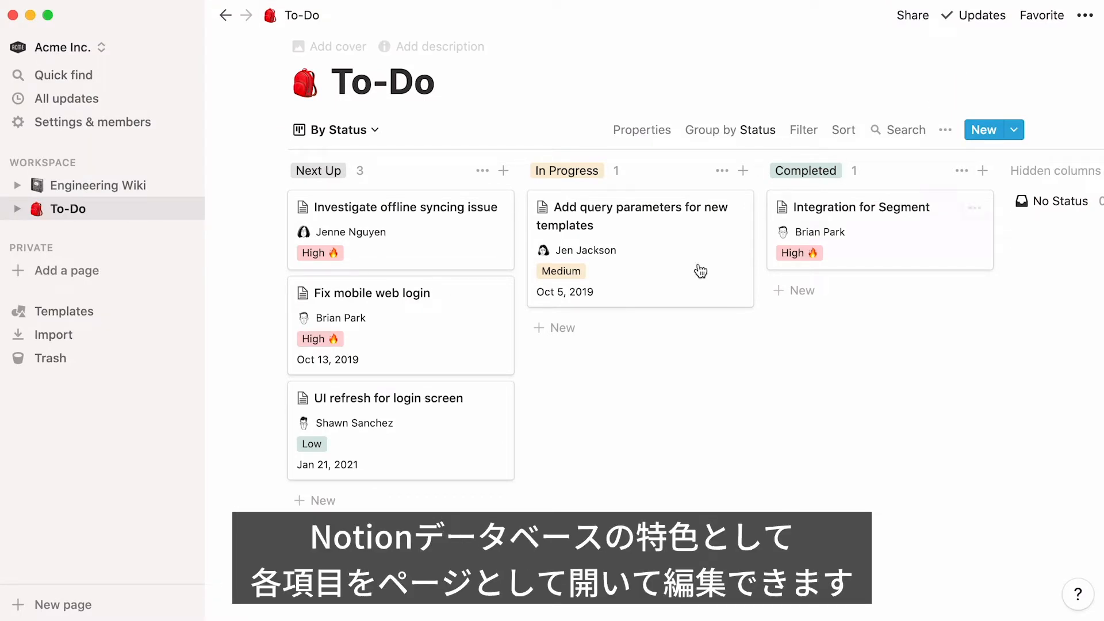
Open the UI refresh for login screen task and add a Multi-select property named Tags
left_click(475, 419)
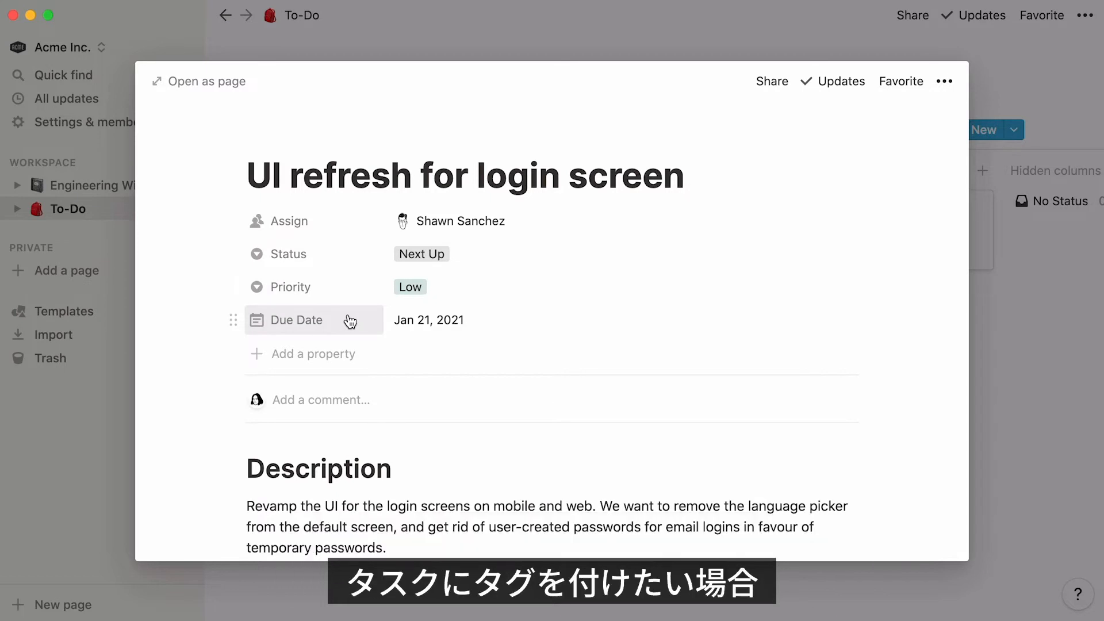
left_click(328, 364)
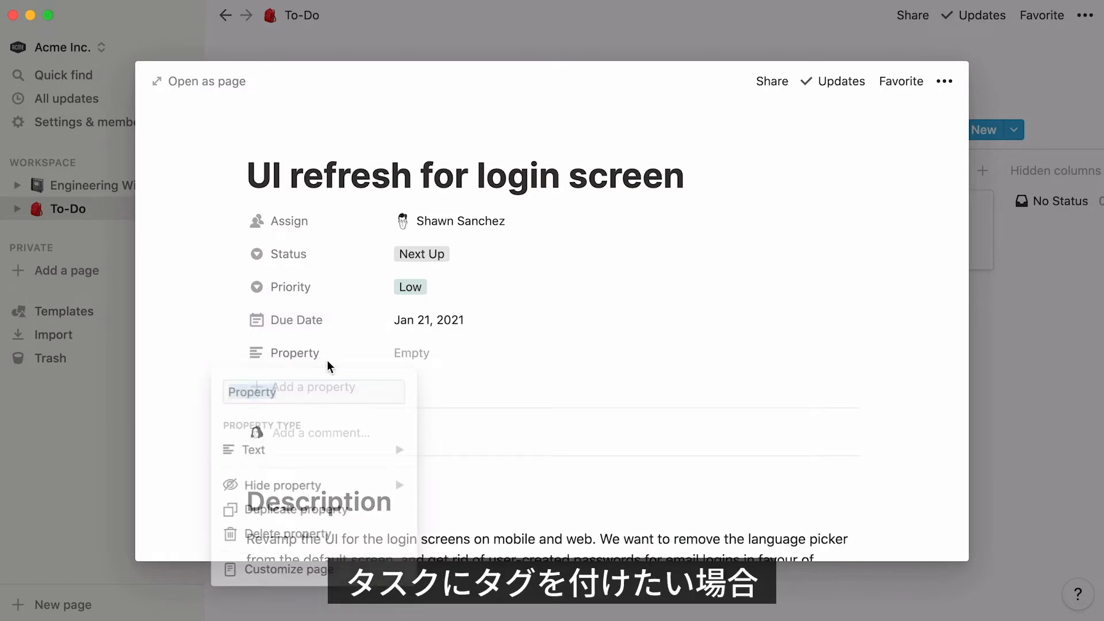
type("Tags")
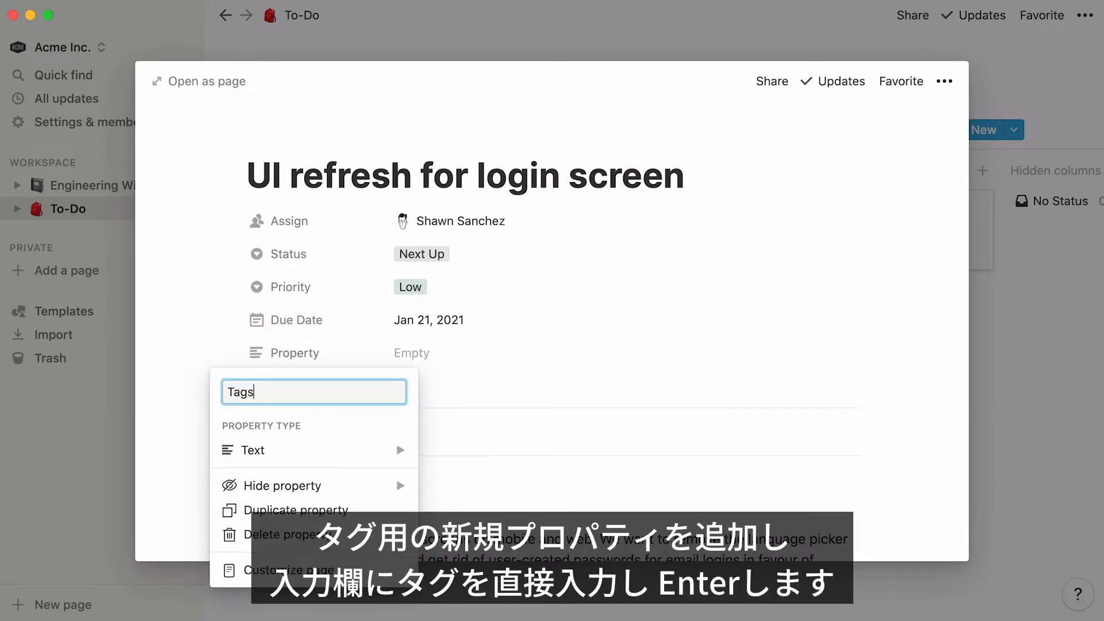
mouse_move(345, 449)
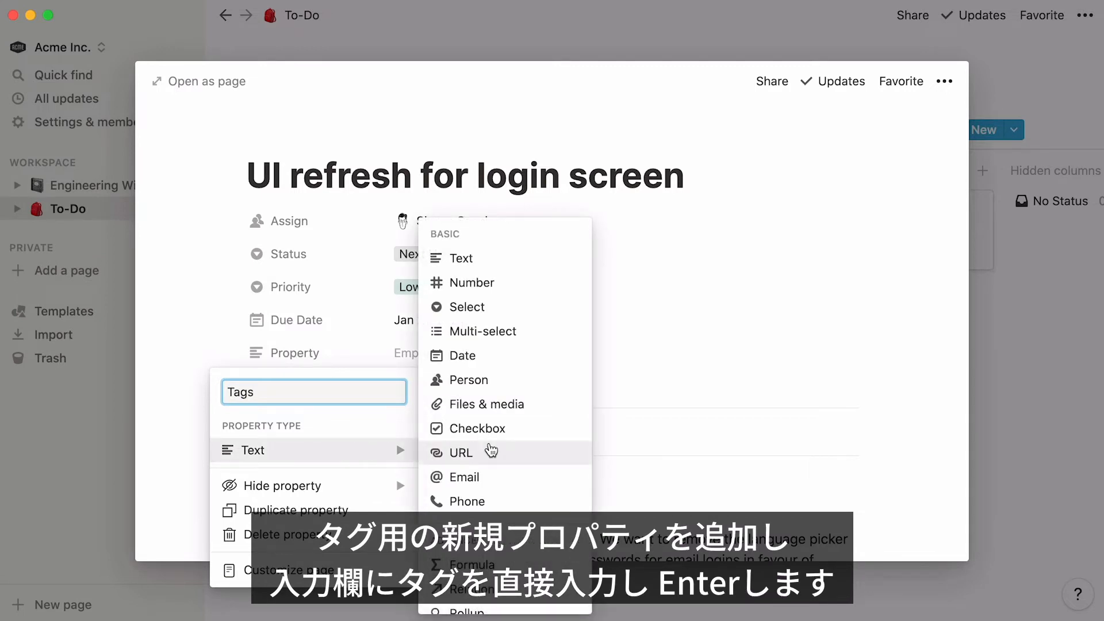
left_click(537, 334)
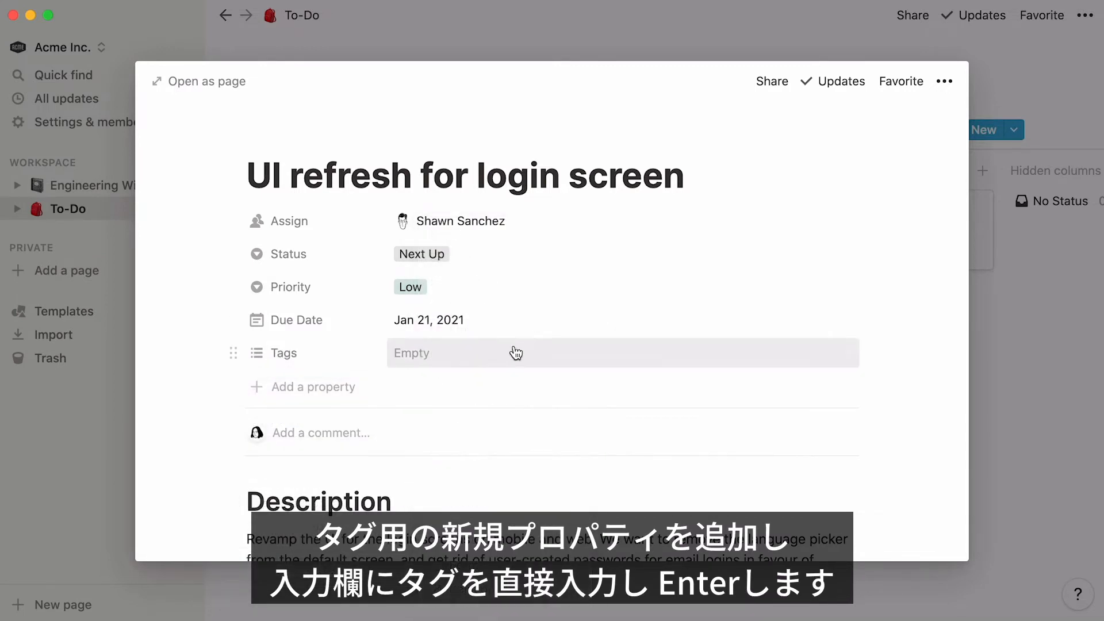
Create the options Epic, Bug and Task in the task's Tags property
left_click(513, 351)
type("Epic")
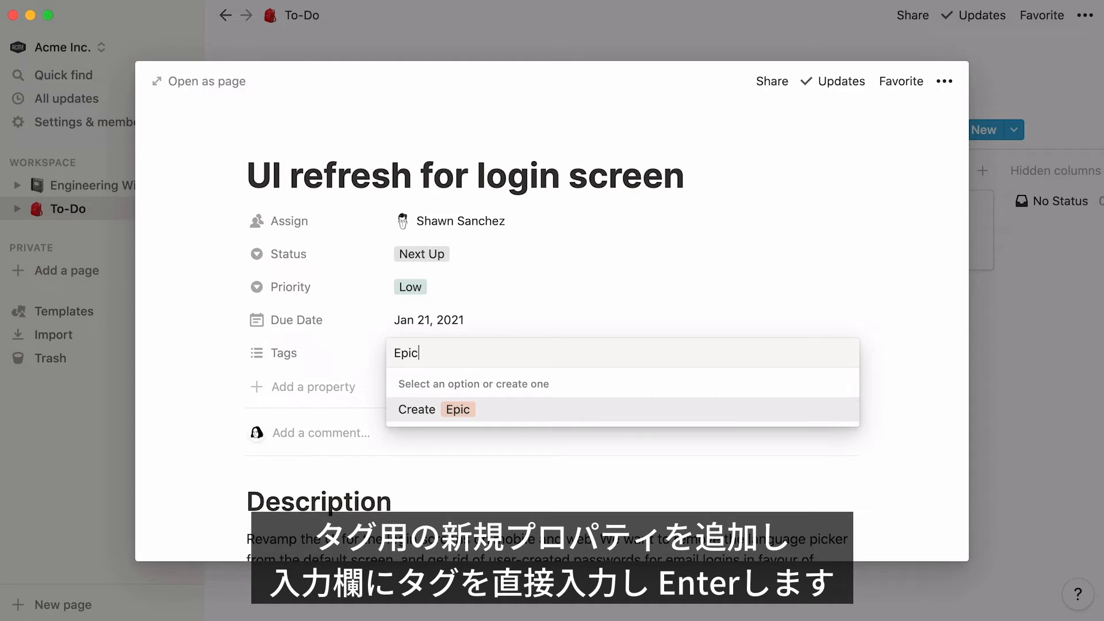
key("Return")
type("Bug")
key("Return")
type("Task")
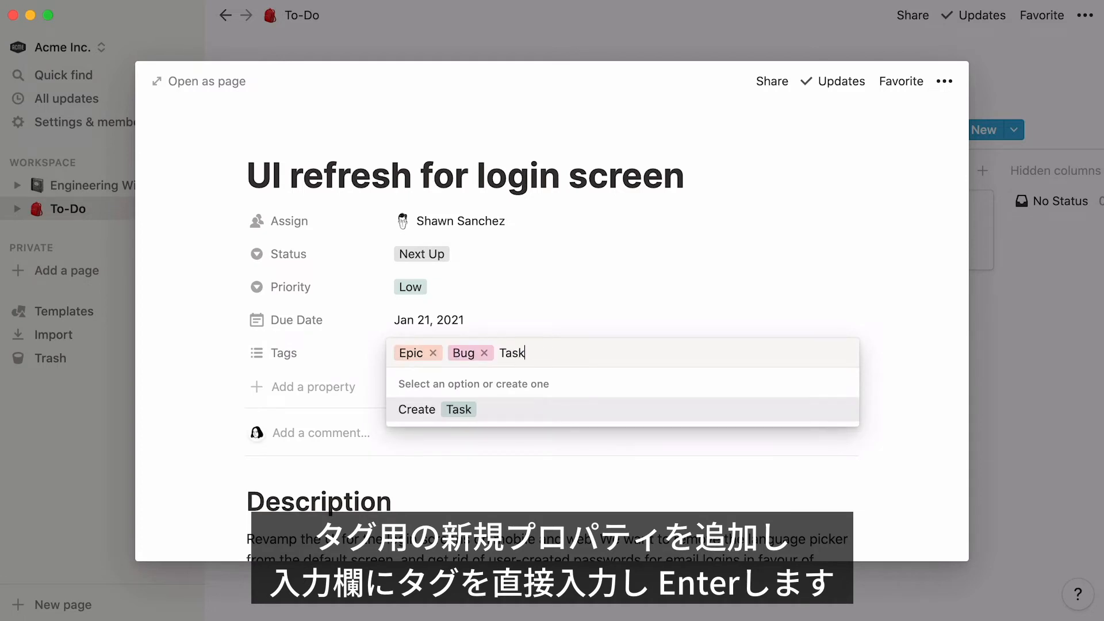
key("Return")
Remove the Bug and Epic tags from the task, keeping only Task
left_click(484, 352)
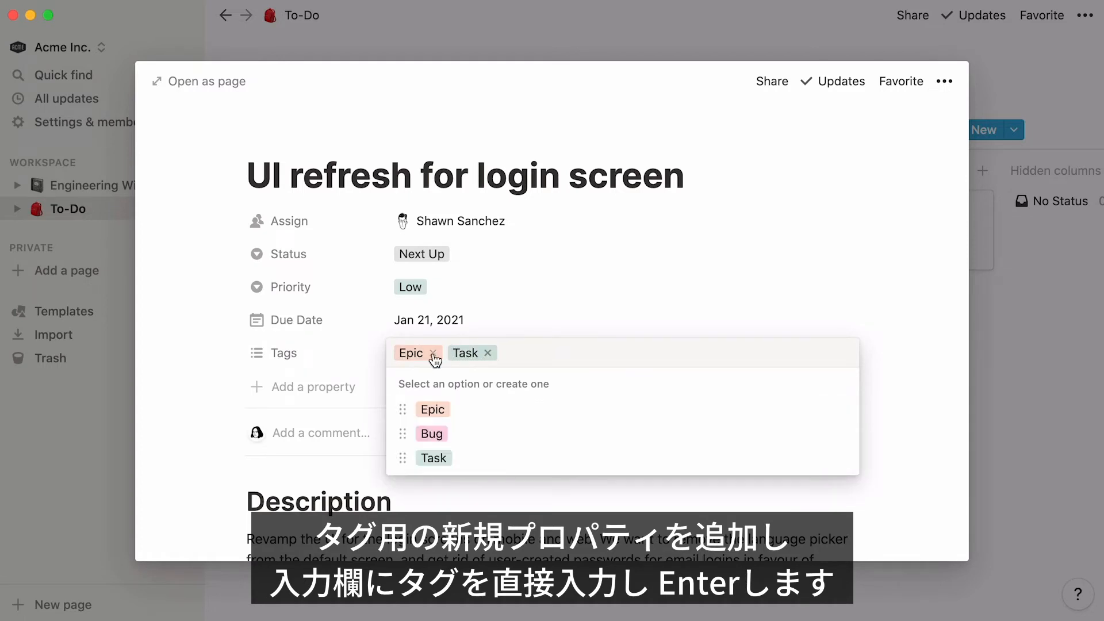
left_click(433, 352)
left_click(351, 392)
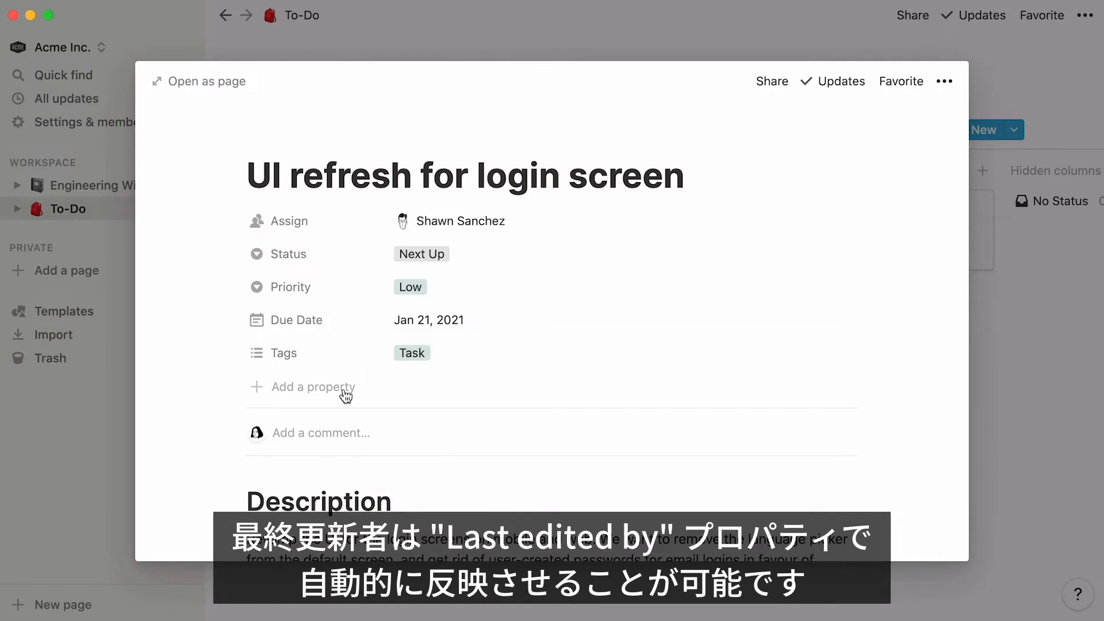
Add a property named Last edited by, of type Last edited by, and close the task to return to the board
left_click(345, 393)
type("Last edited")
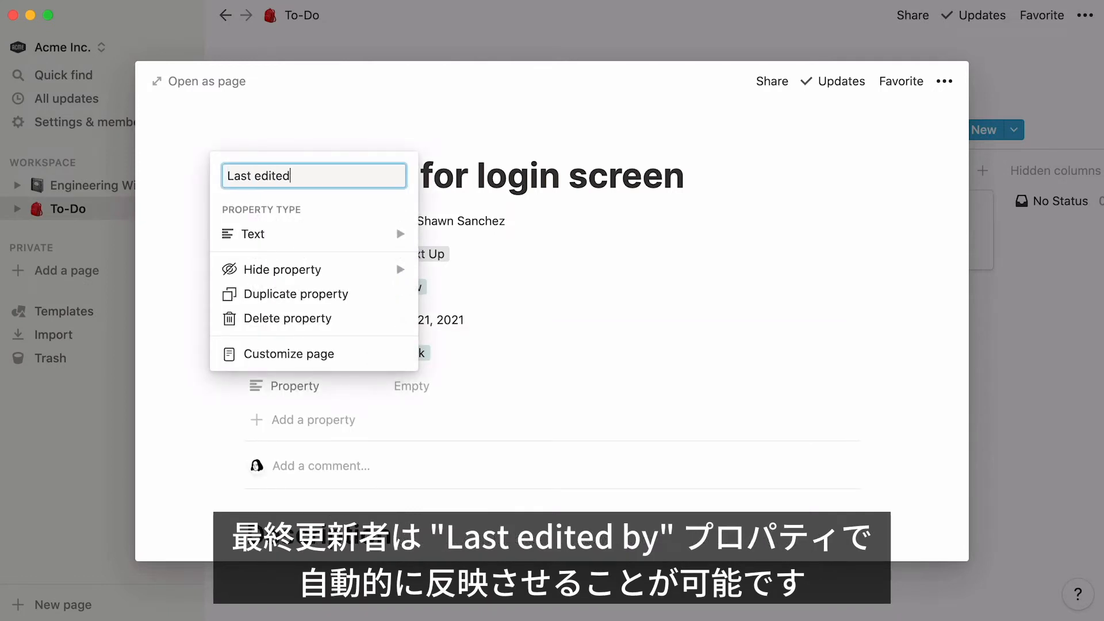
type(" by")
mouse_move(364, 244)
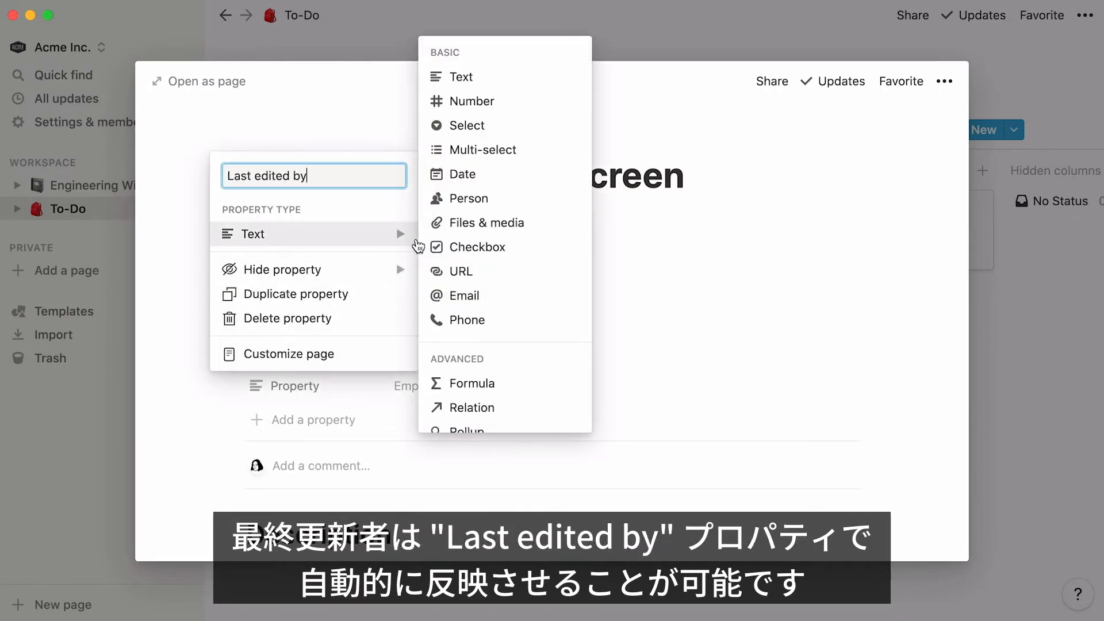
scroll(546, 360, "down", 3)
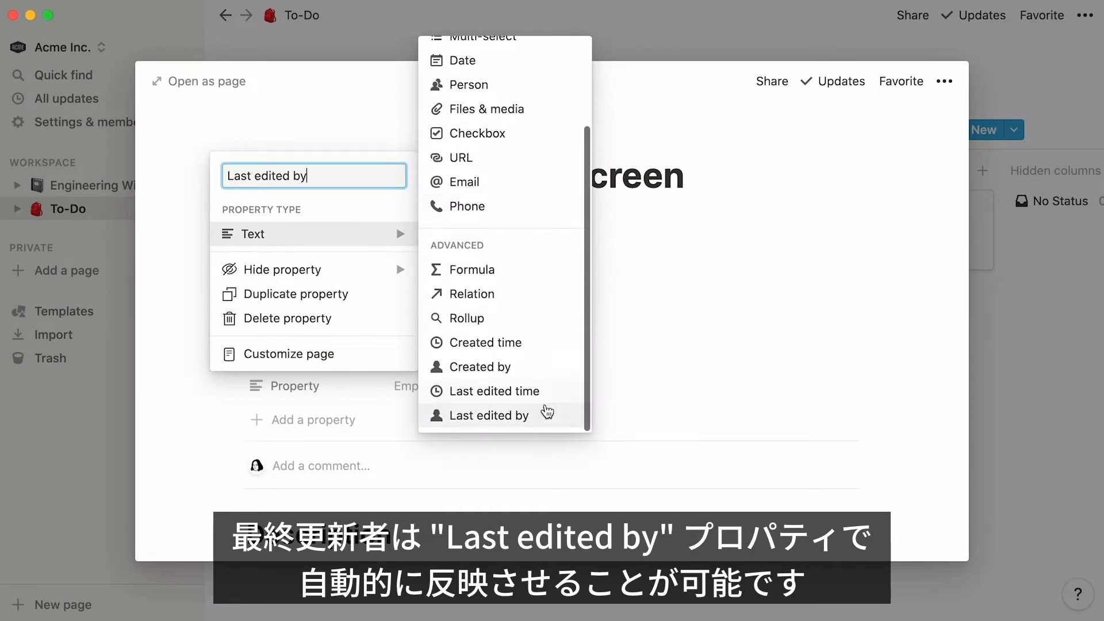
left_click(545, 409)
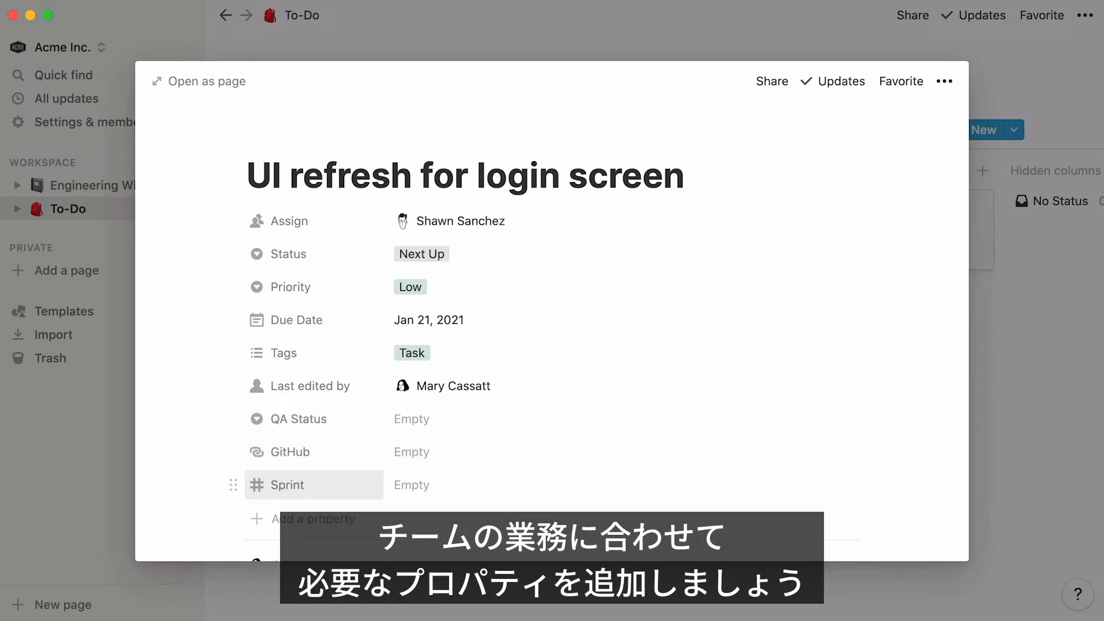
left_click(646, 55)
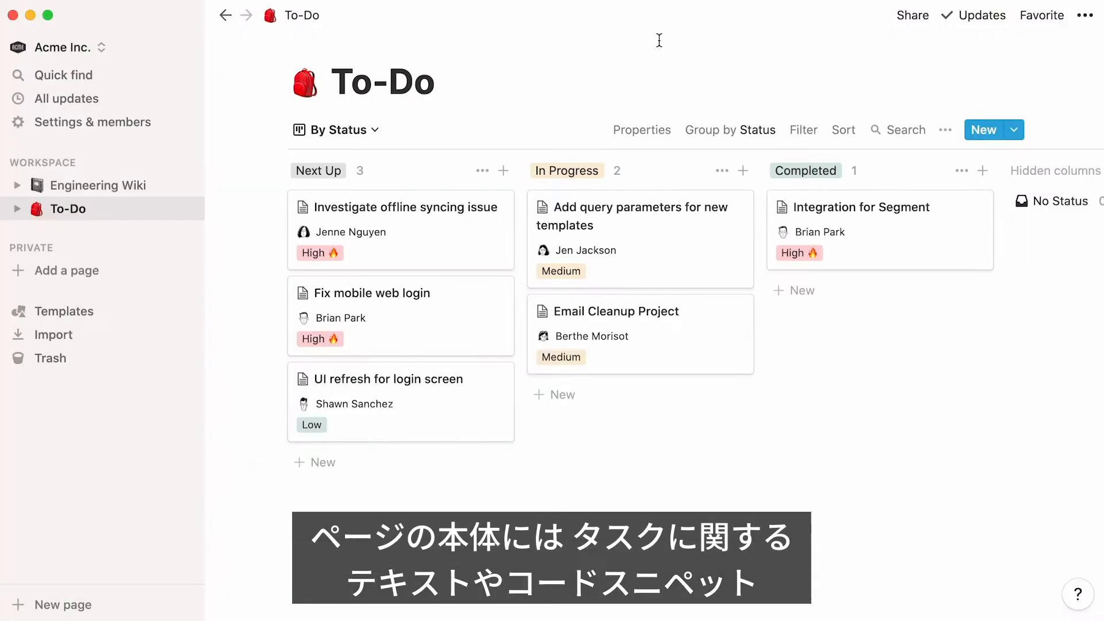
Open the Email Cleanup Project task and look through its properties, code snippet, flowchart and video embed
left_click(665, 329)
scroll(665, 328, "down", 5)
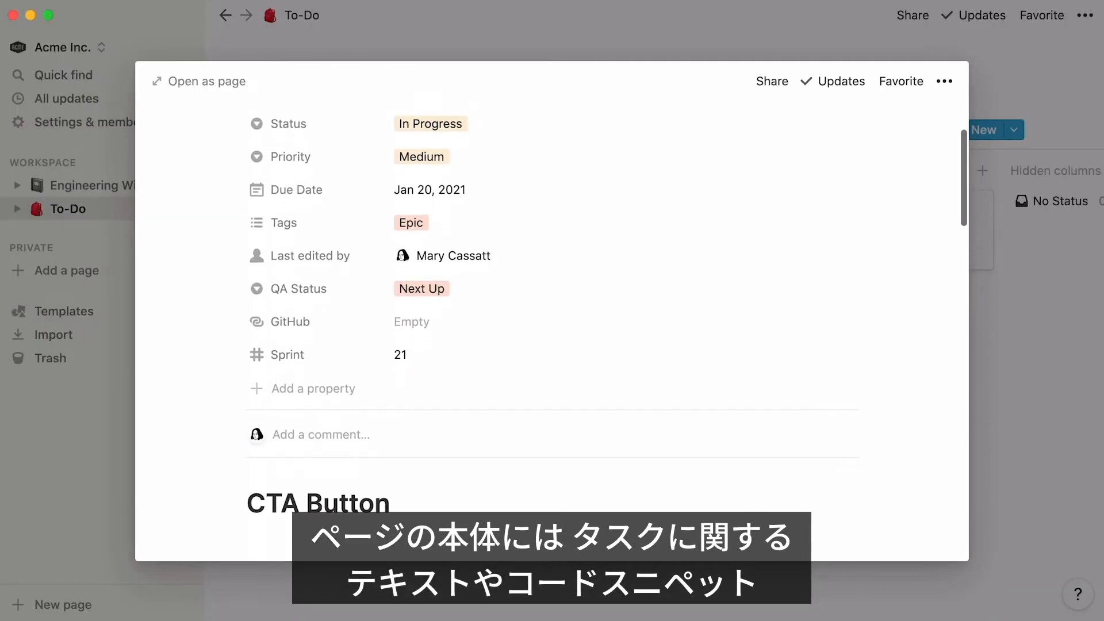
scroll(552, 322, "down", 2)
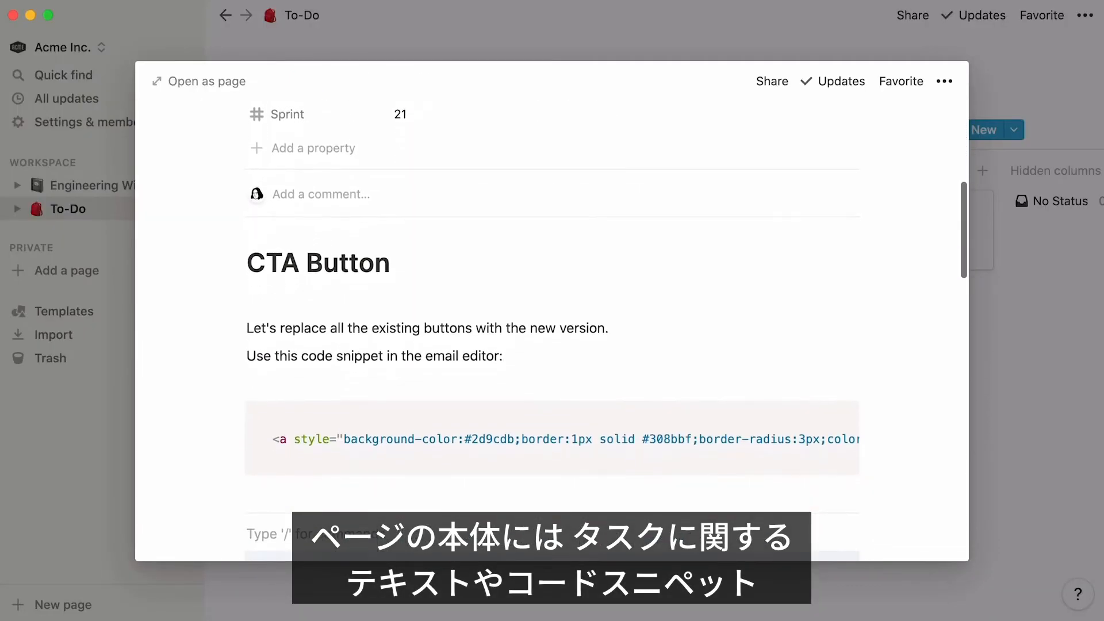
scroll(552, 322, "down", 5)
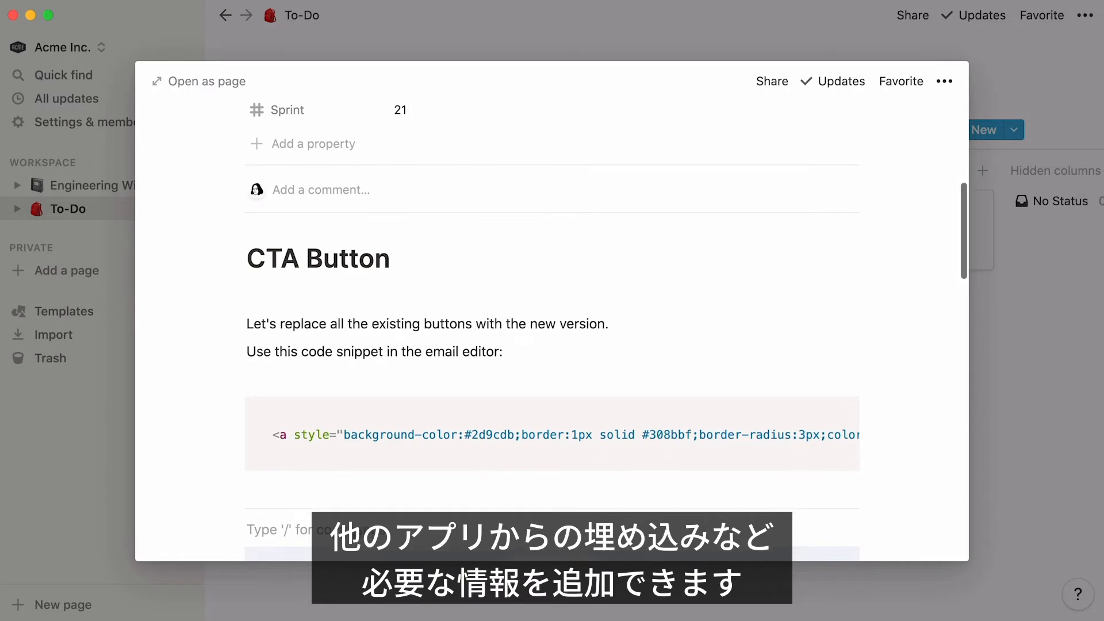
scroll(551, 322, "down", 10)
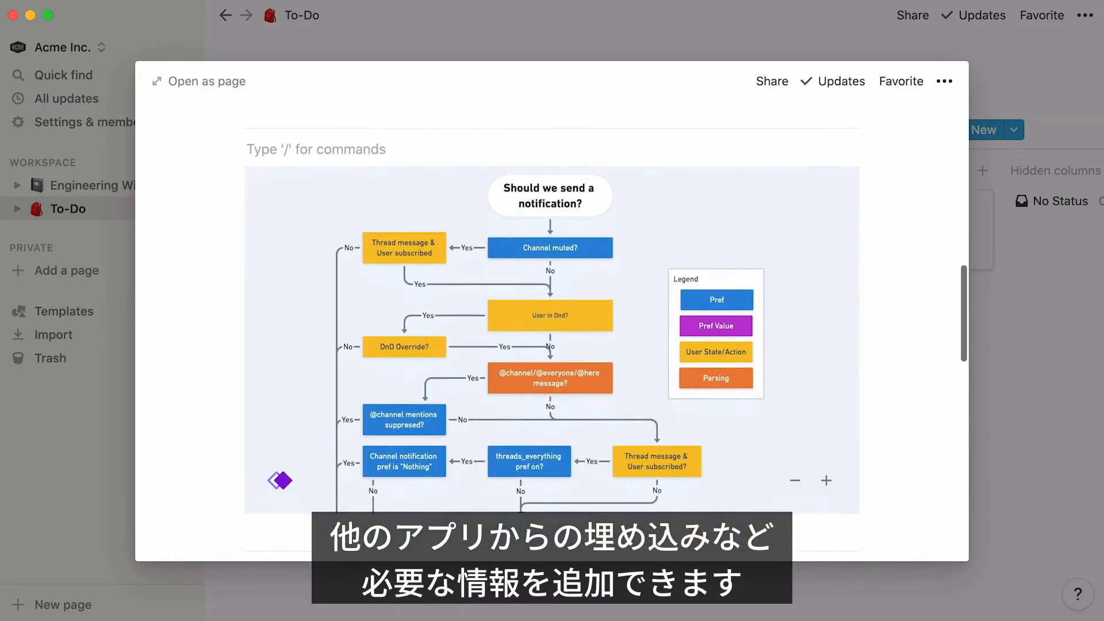
scroll(552, 322, "down", 12)
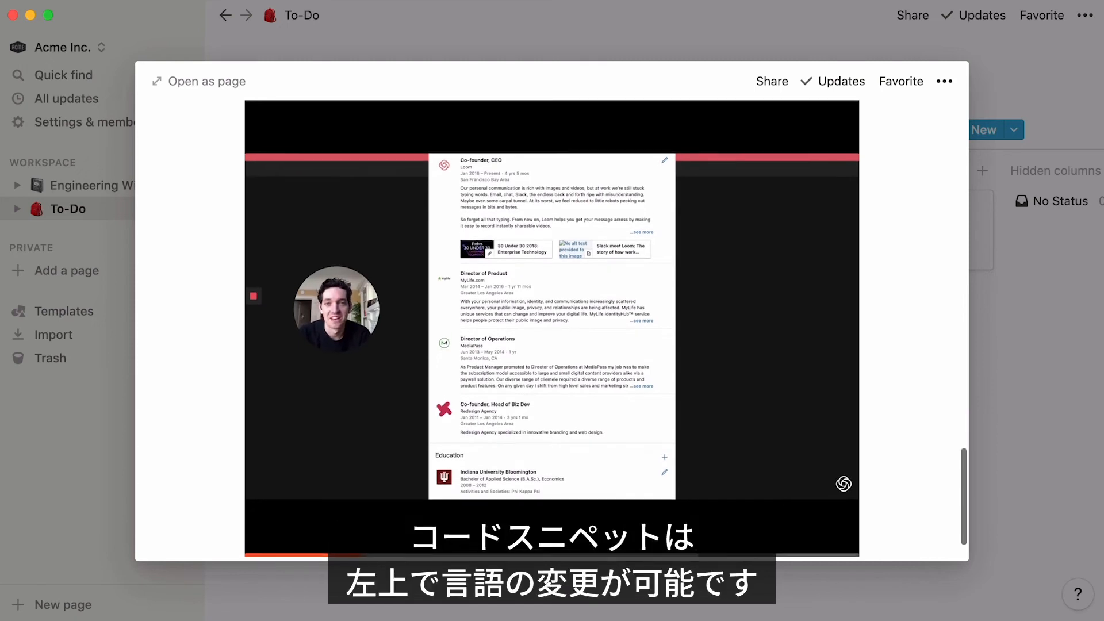
scroll(552, 322, "up", 10)
scroll(552, 322, "up", 15)
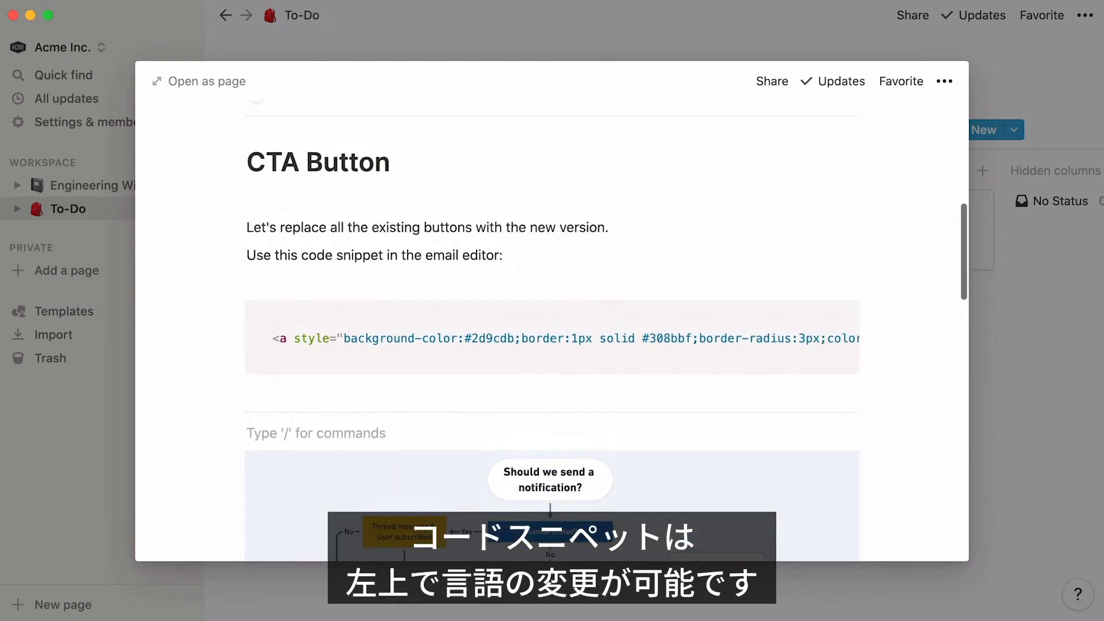
Browse the languages available for the code snippet under the CTA Button heading
left_click(267, 315)
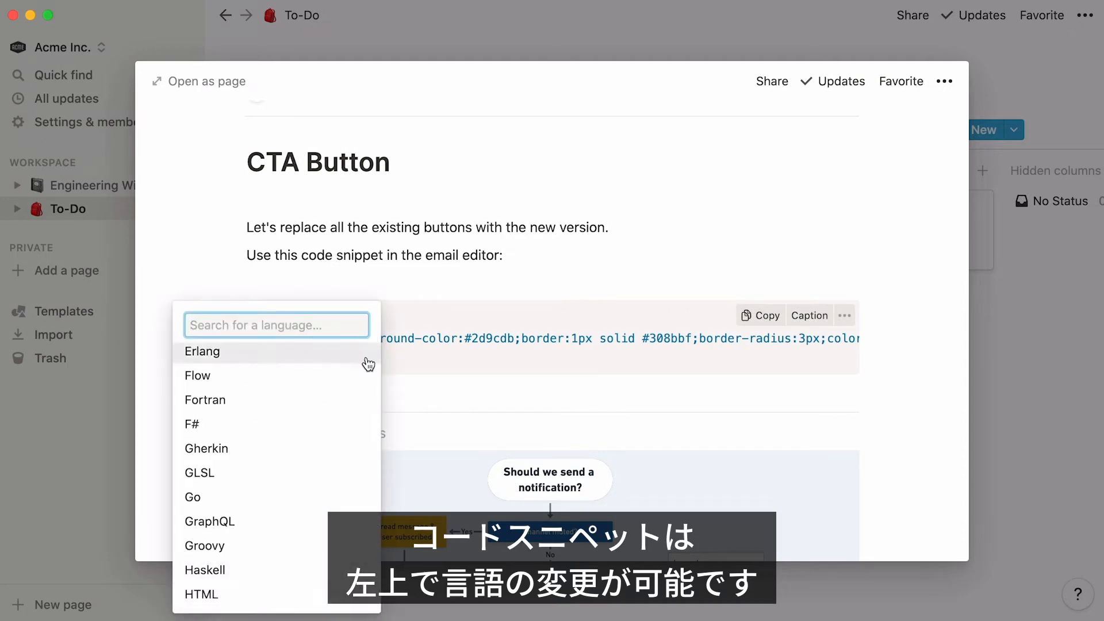
scroll(365, 363, "down", 5)
scroll(368, 363, "down", 10)
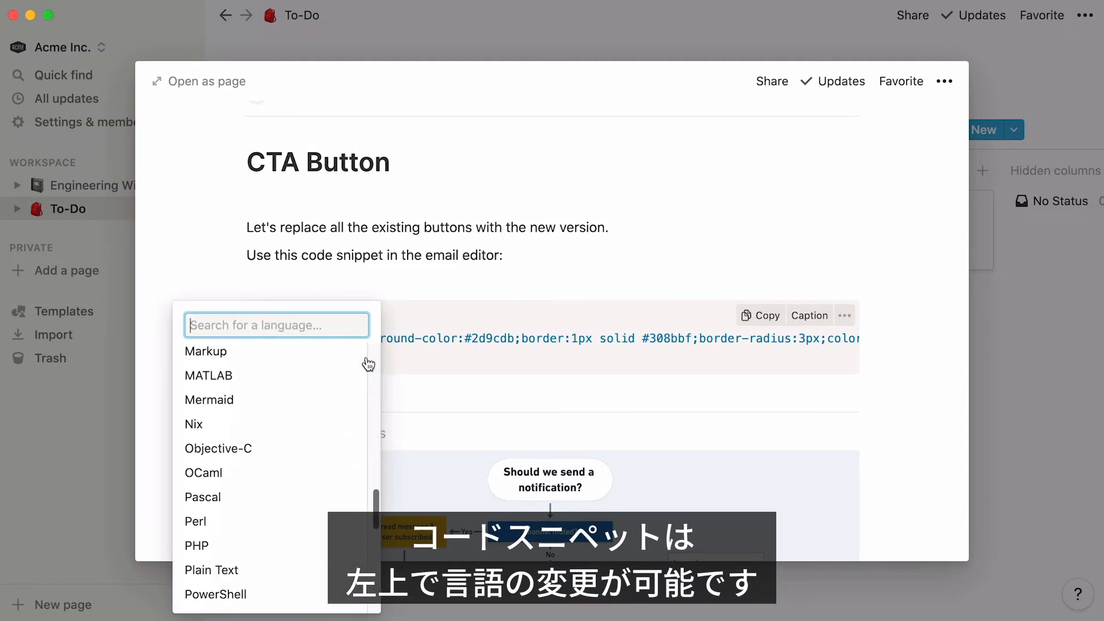
left_click(609, 295)
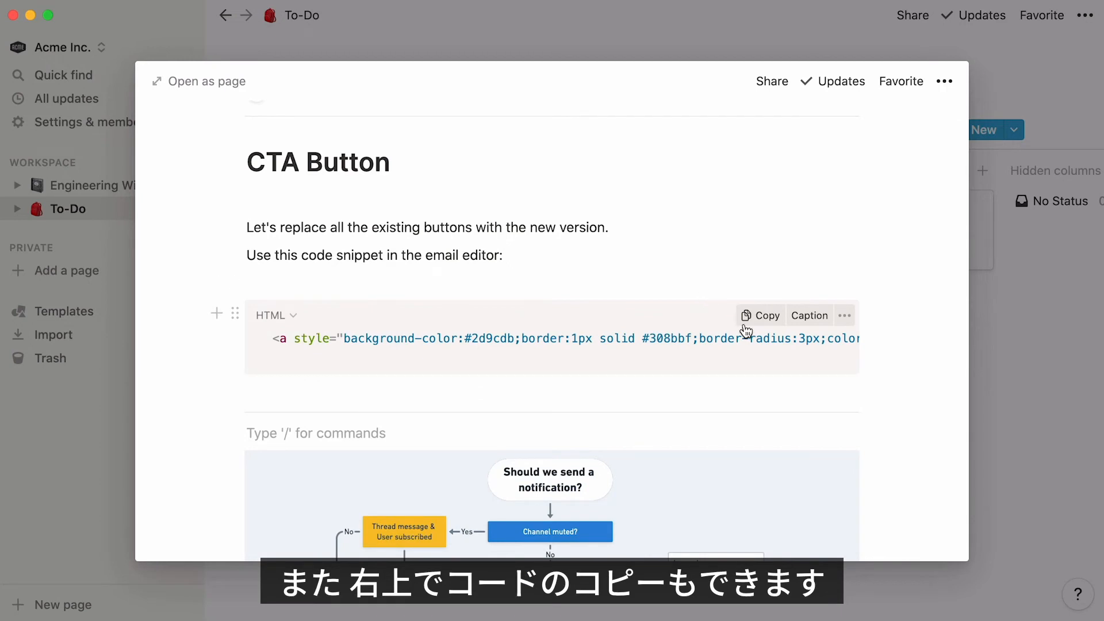
Turn on Wrap code for the HTML snippet under the CTA Button heading
left_click(842, 316)
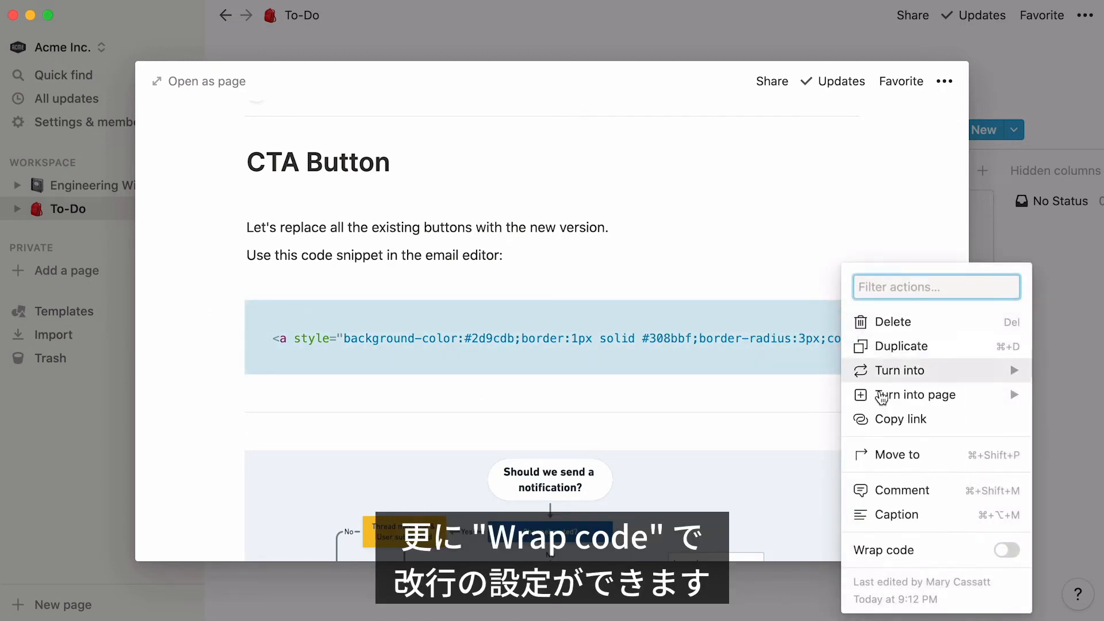
left_click(1000, 550)
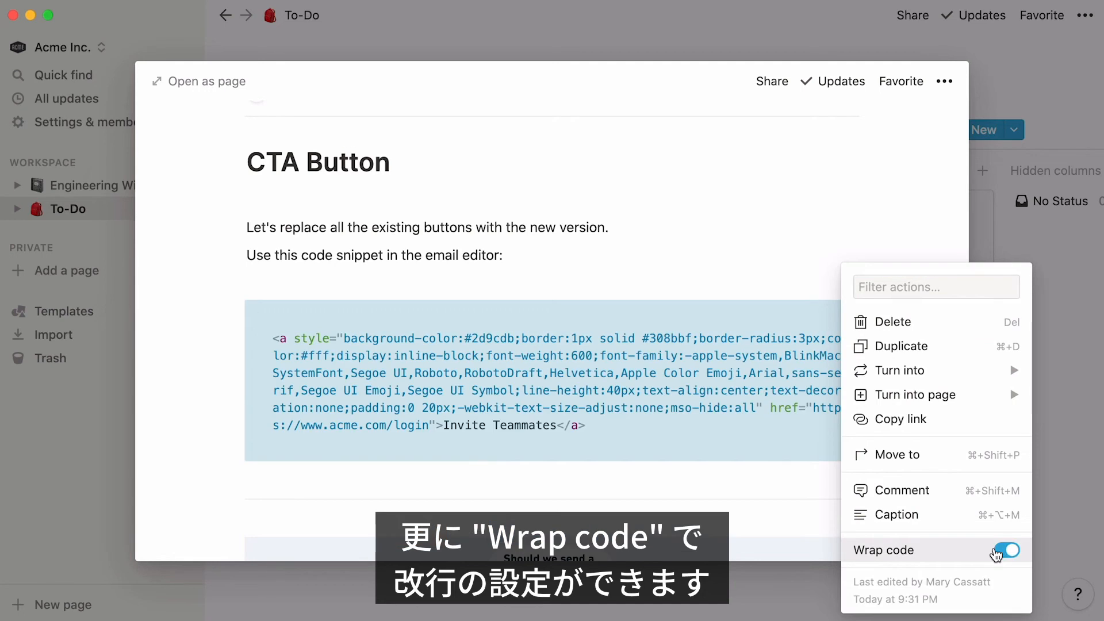
left_click(1002, 551)
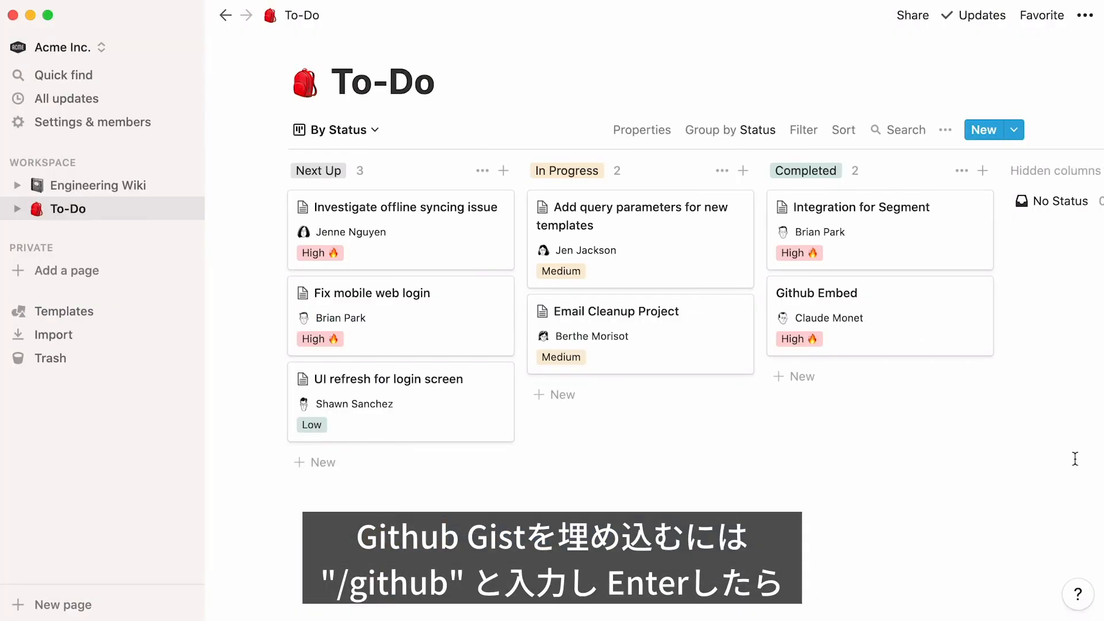
Open the Github Embed task and embed a GitHub Gist in its empty body using the copied Gist link
left_click(953, 331)
scroll(950, 320, "down", 3)
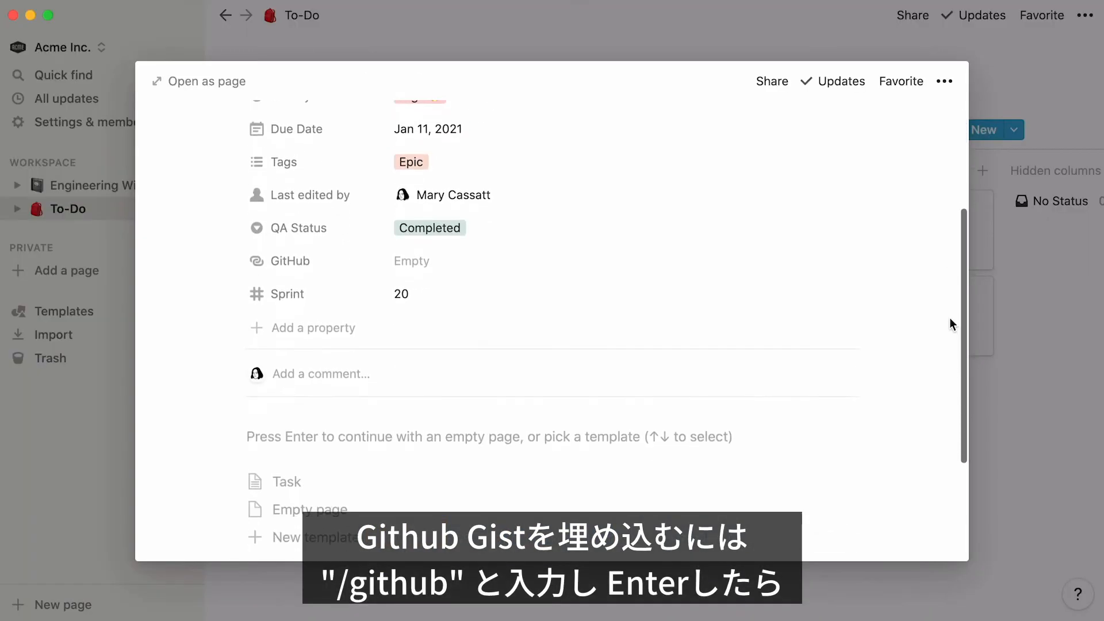
left_click(693, 435)
type("/")
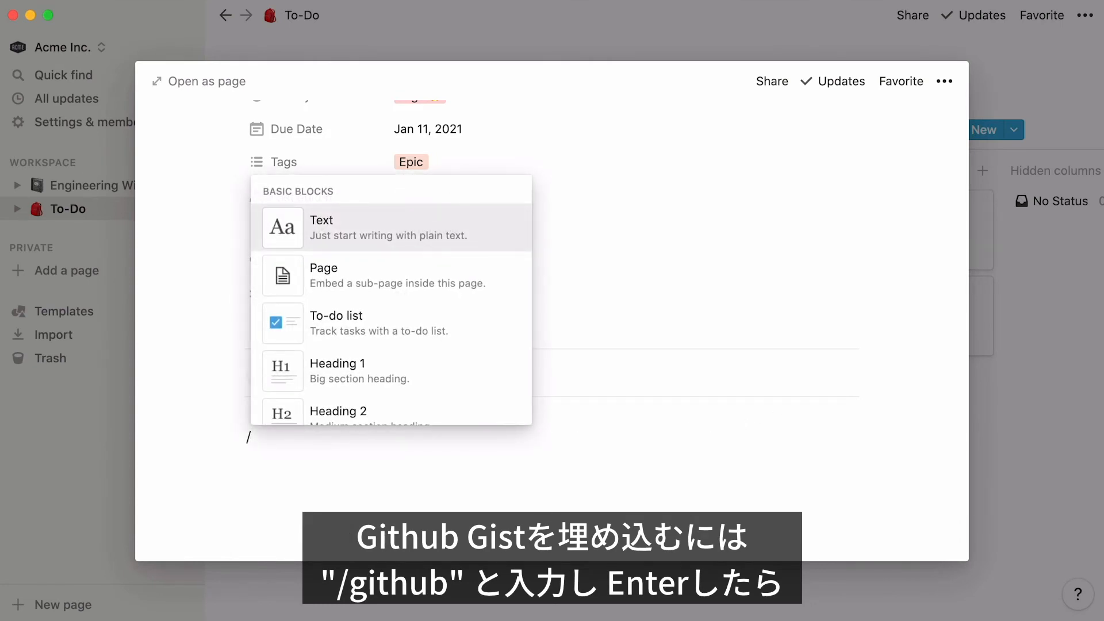
type("github")
key("Return")
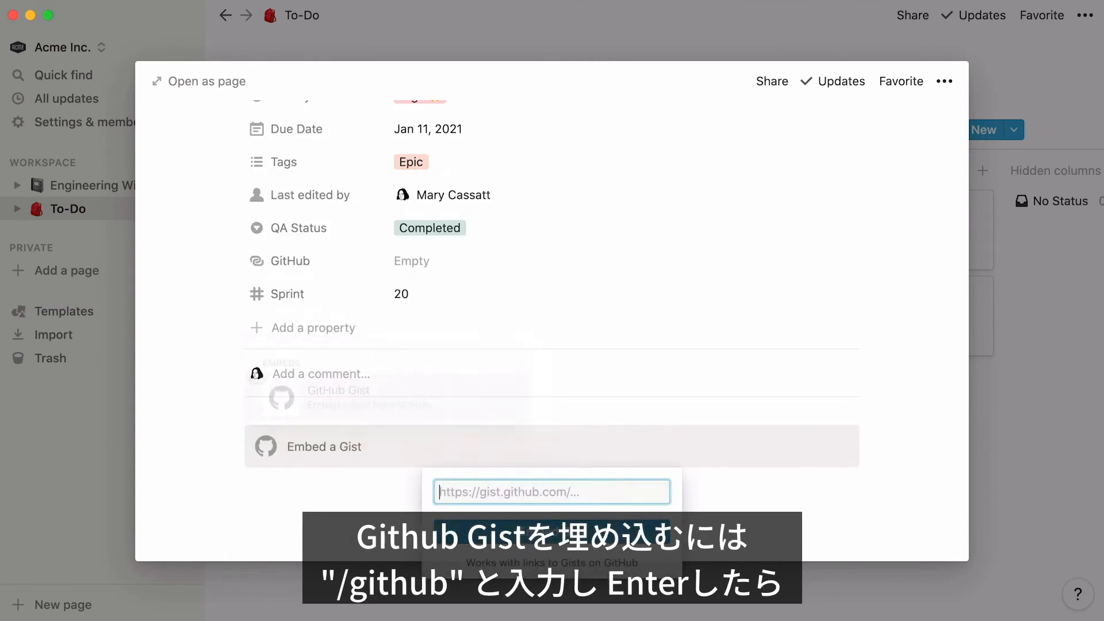
key("super+v")
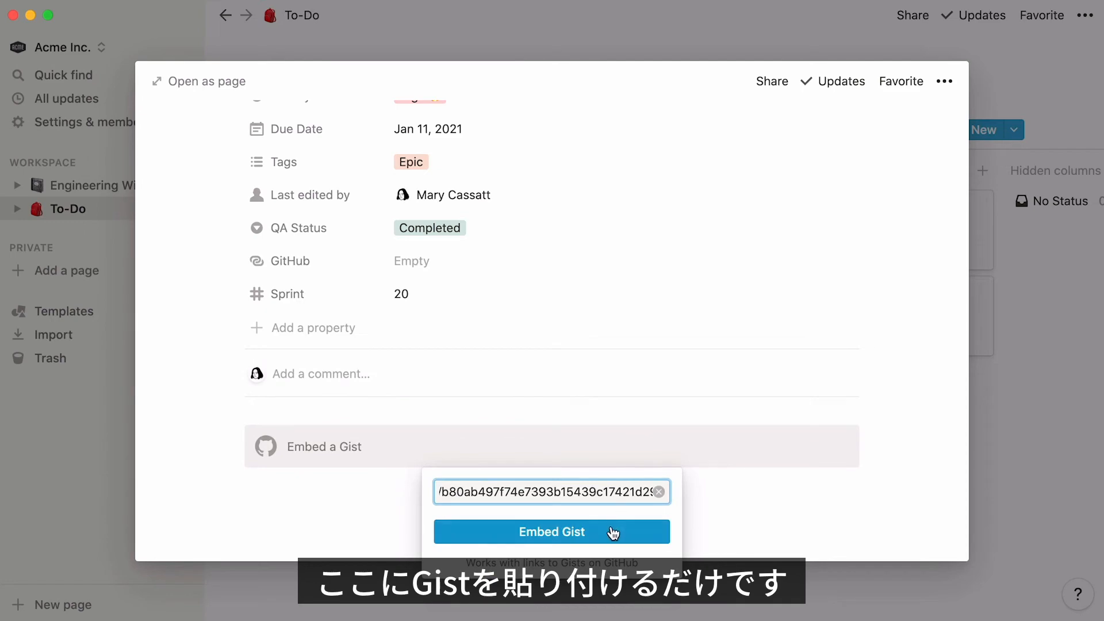
left_click(611, 529)
scroll(903, 459, "down", 20)
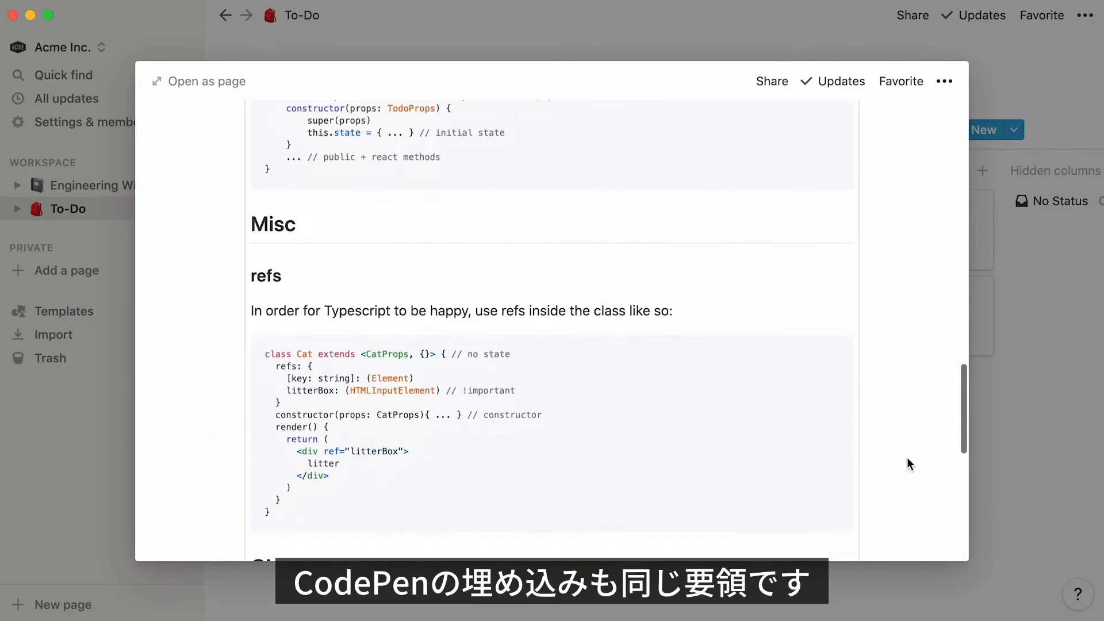
Insert an empty CodePen embed block below the Gist
left_click(806, 518)
type("/codepen")
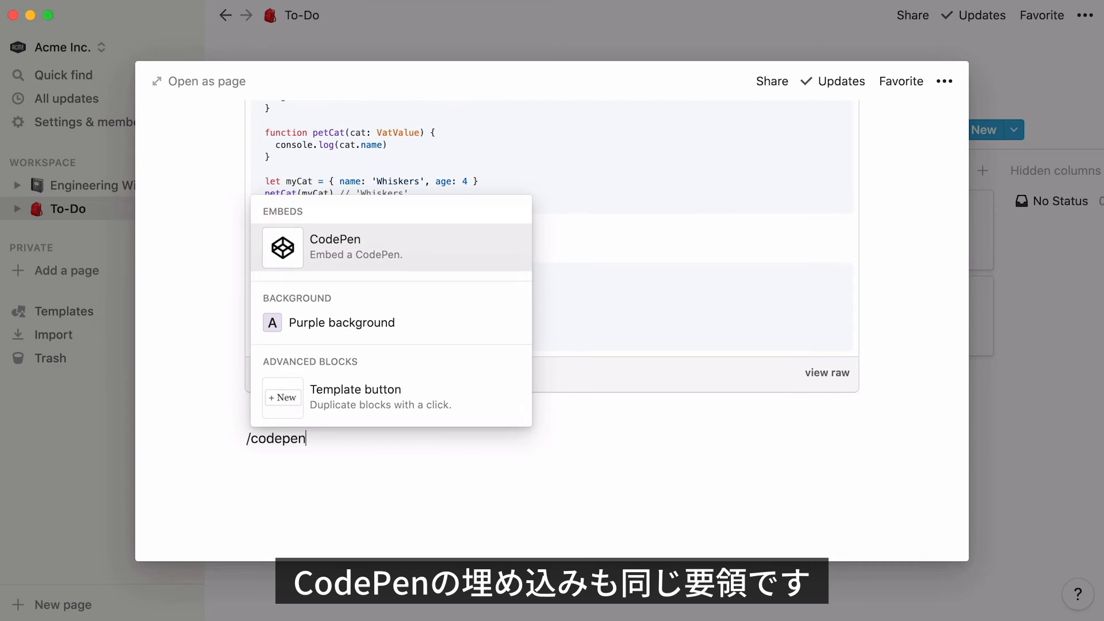
key("Return")
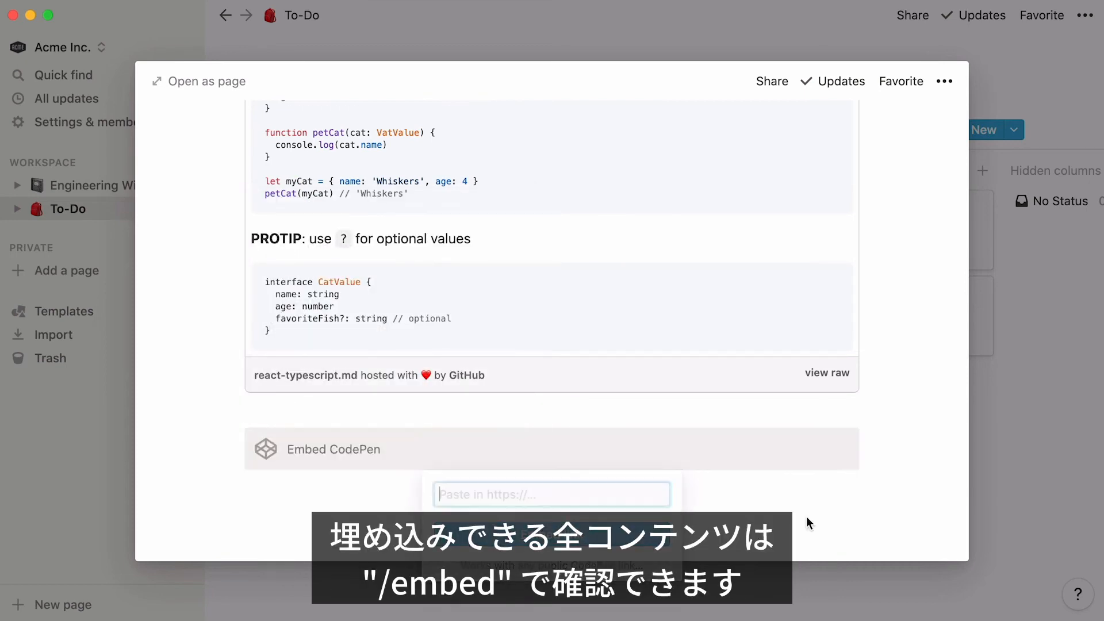
left_click(806, 516)
List the available embed blocks with /embed on the empty line below the CodePen block and browse them
scroll(805, 516, "down", 5)
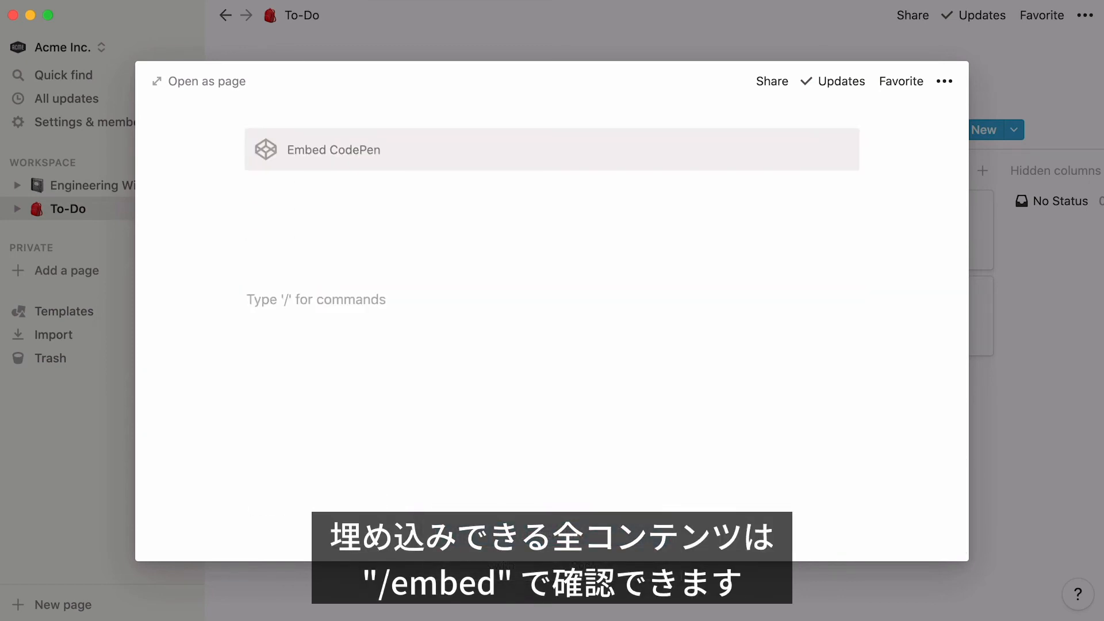
type("/embed")
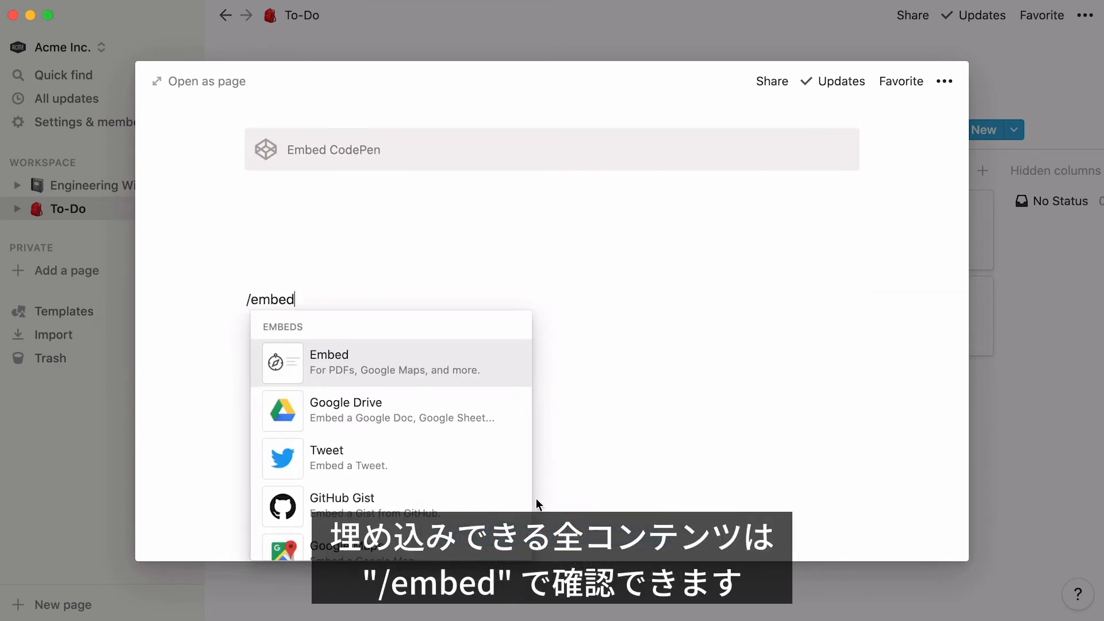
scroll(526, 500, "down", 3)
scroll(523, 498, "down", 8)
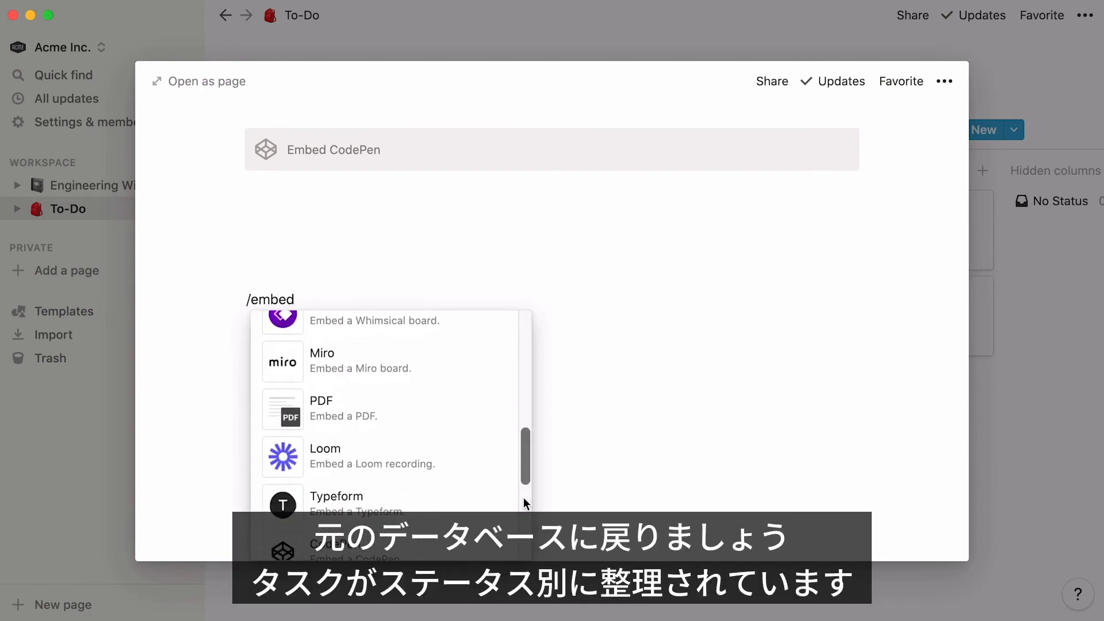
Return to the board and move the Email Cleanup Project card from In Progress to Completed
left_click(732, 27)
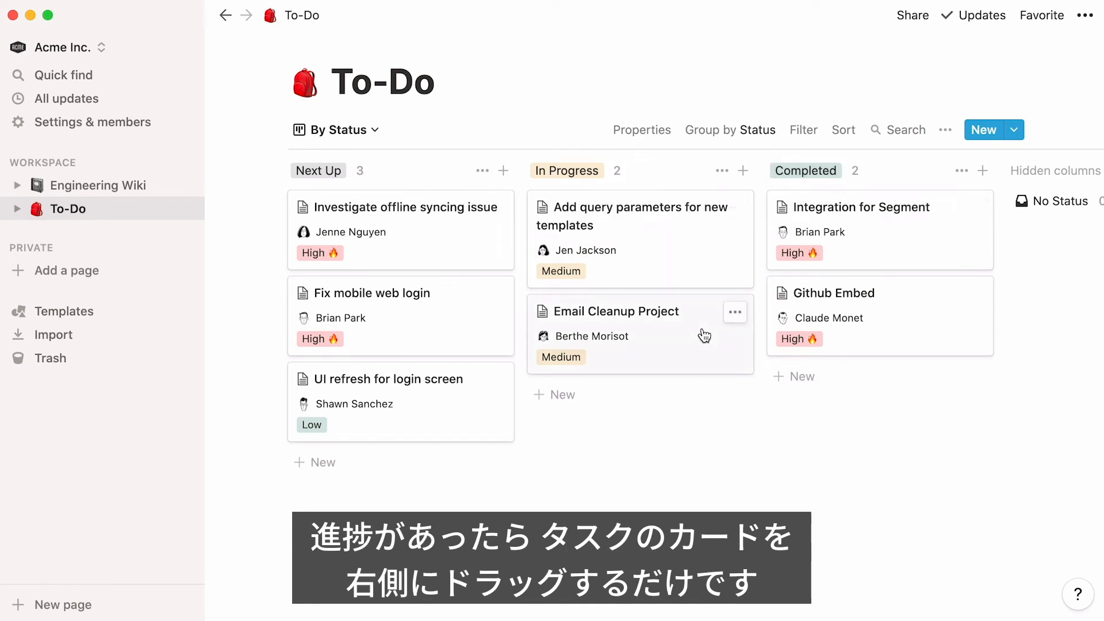
left_click_drag(719, 337, 809, 383)
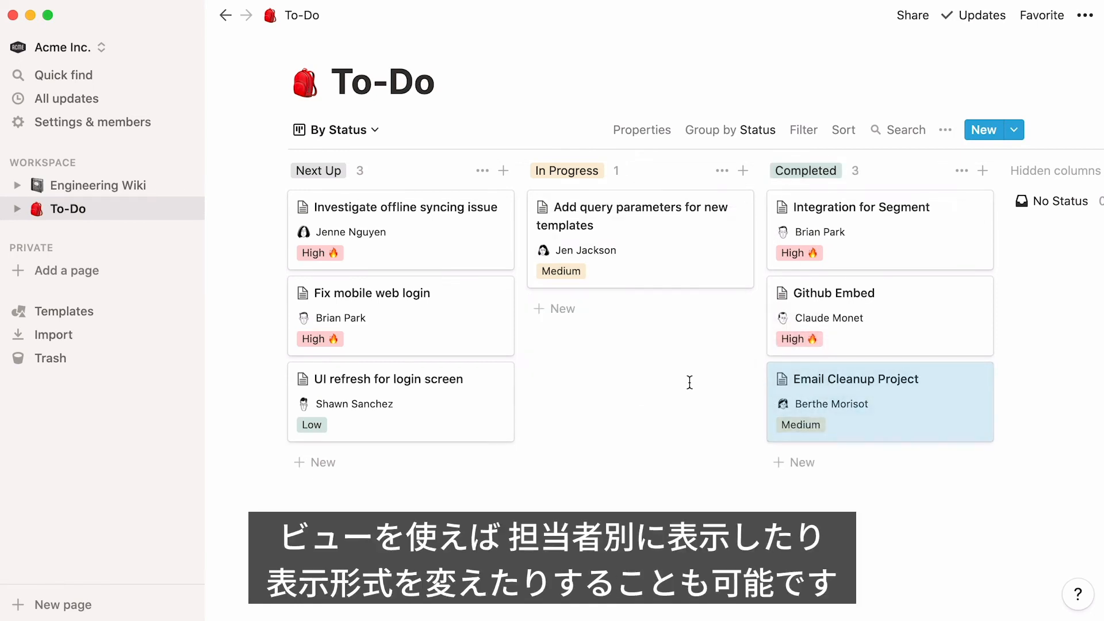
View the To-Do database in its By Assignee board, Tasks table and Tasks list views
left_click(380, 132)
left_click(381, 219)
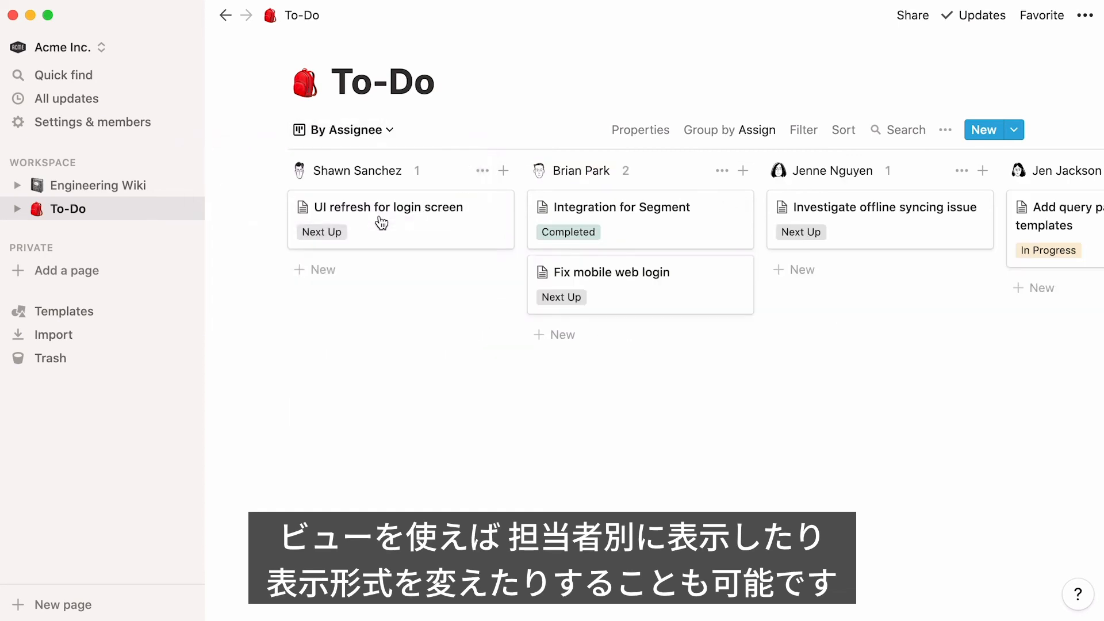
left_click(391, 131)
left_click(375, 239)
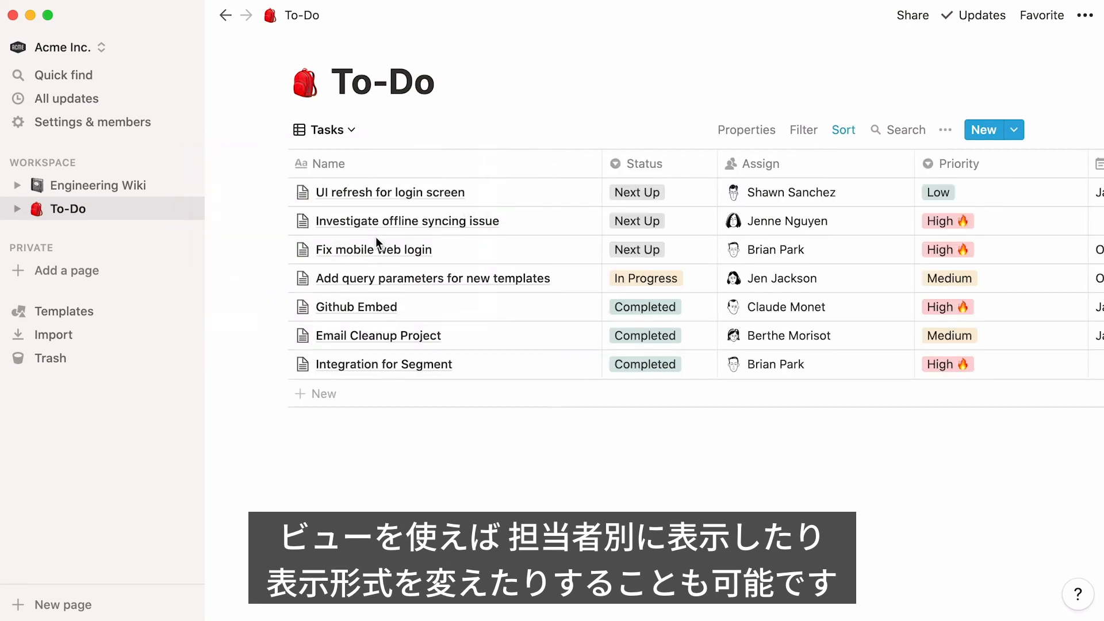
left_click(352, 131)
left_click(323, 263)
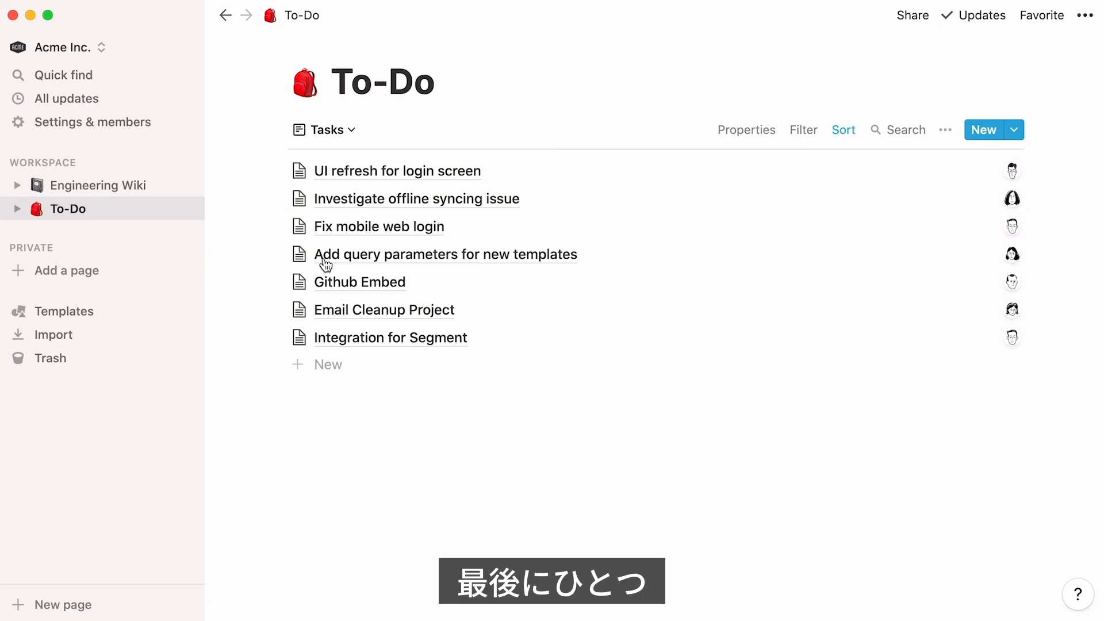
Open the appearance settings and switch the theme to Dark and back to Light
left_click(159, 131)
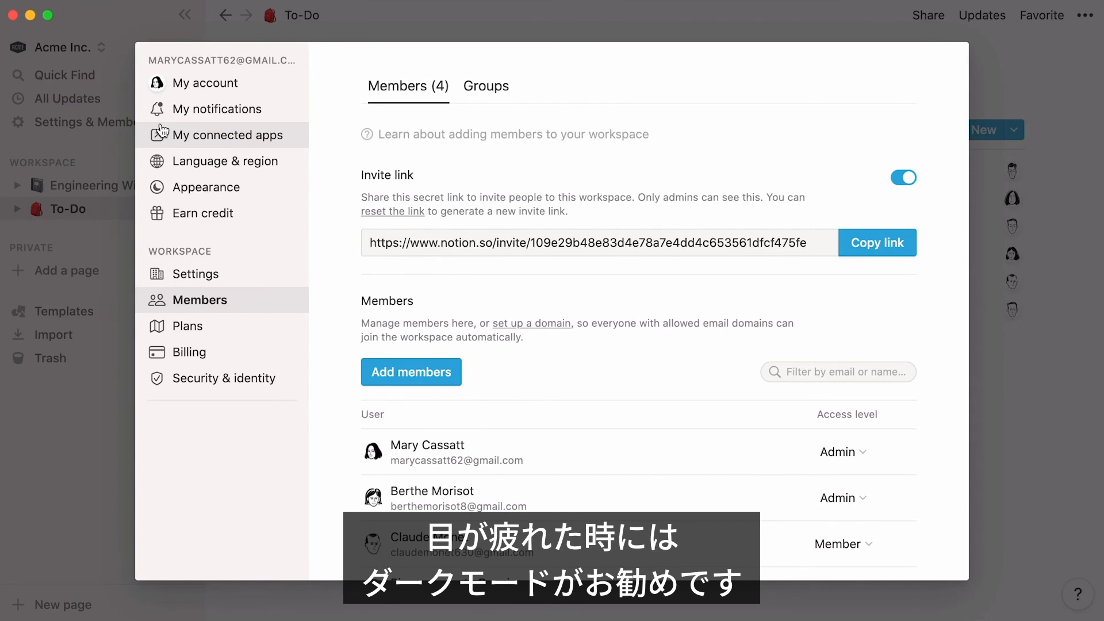
left_click(268, 190)
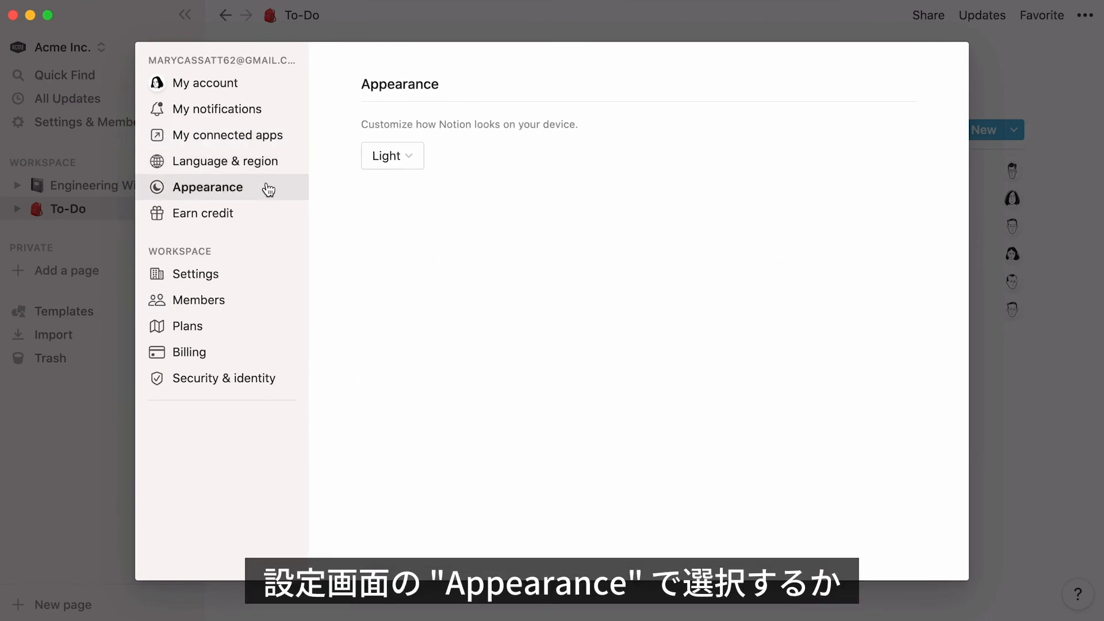
left_click(389, 164)
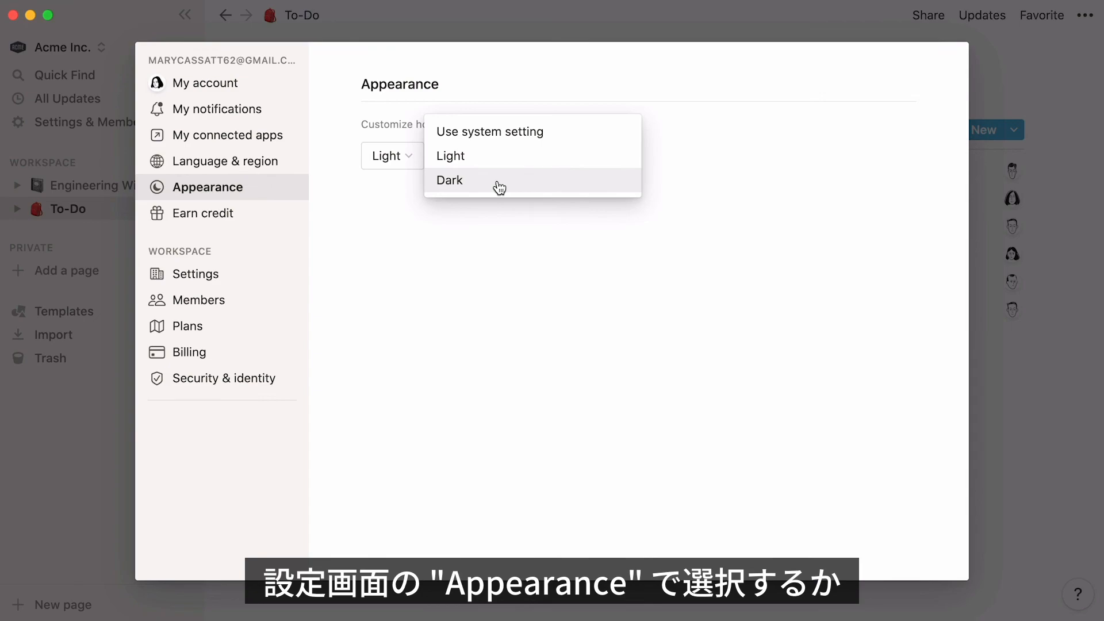
left_click(499, 187)
left_click(418, 162)
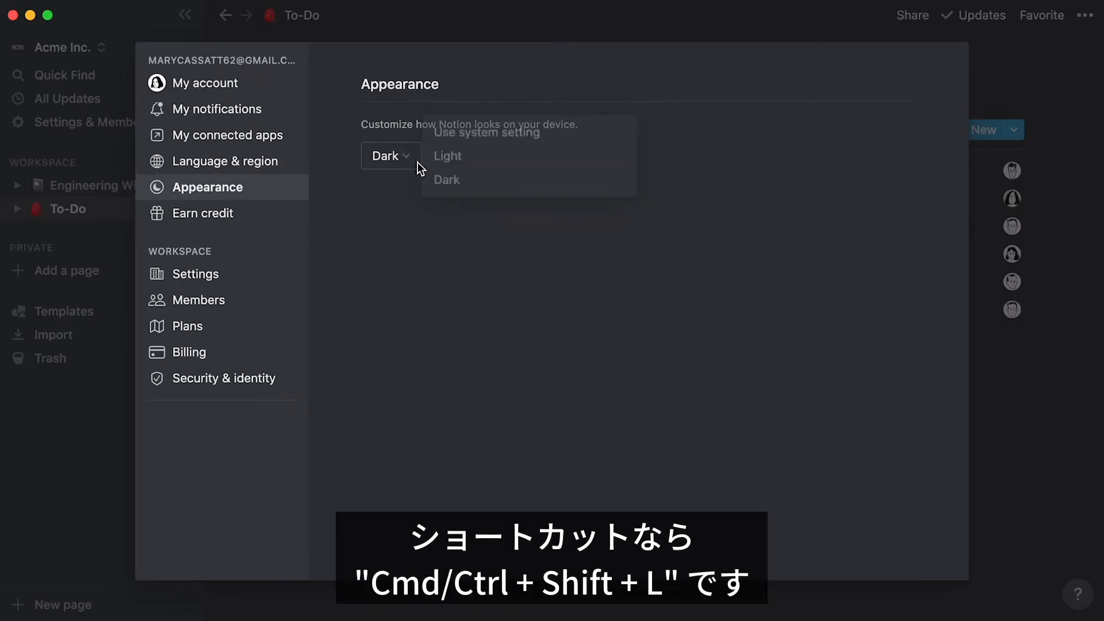
left_click(476, 167)
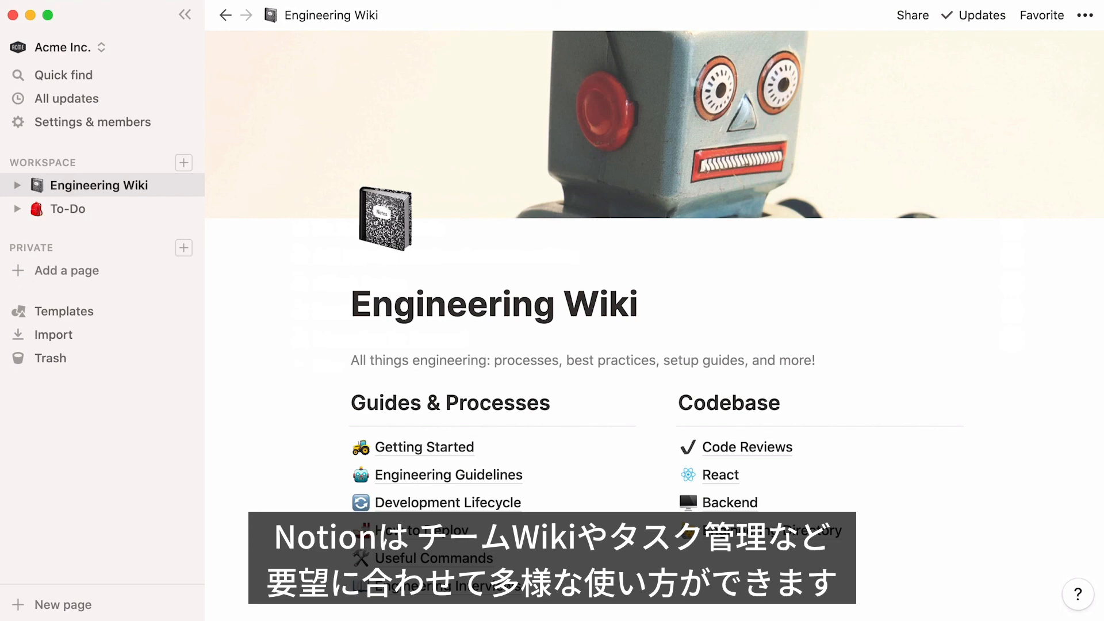
Open the To-Do page from the Engineering Wiki
left_click(67, 209)
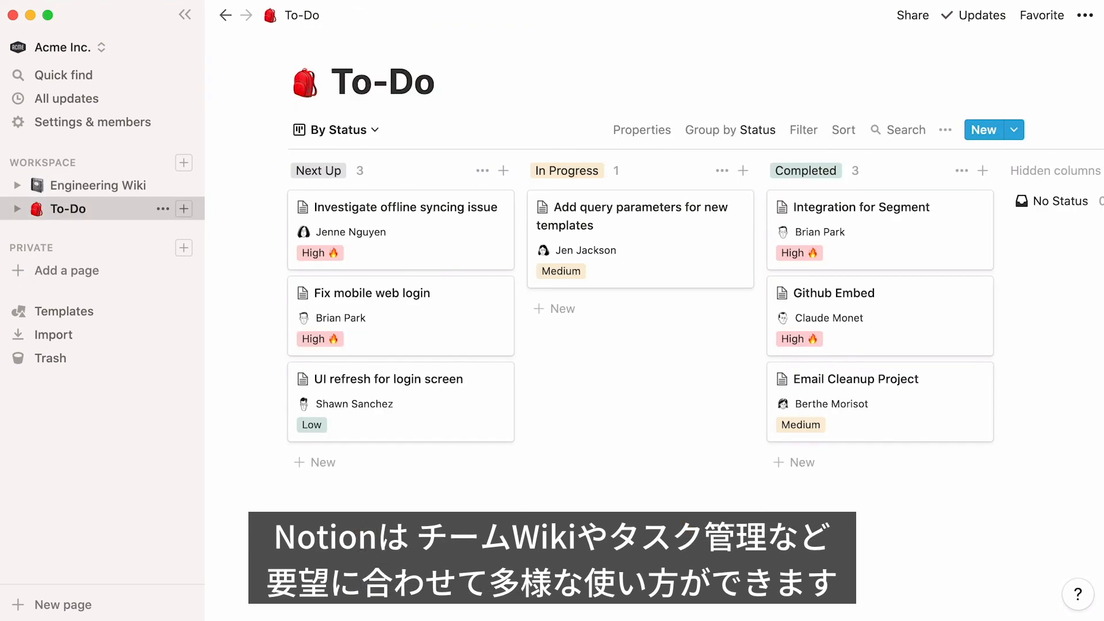